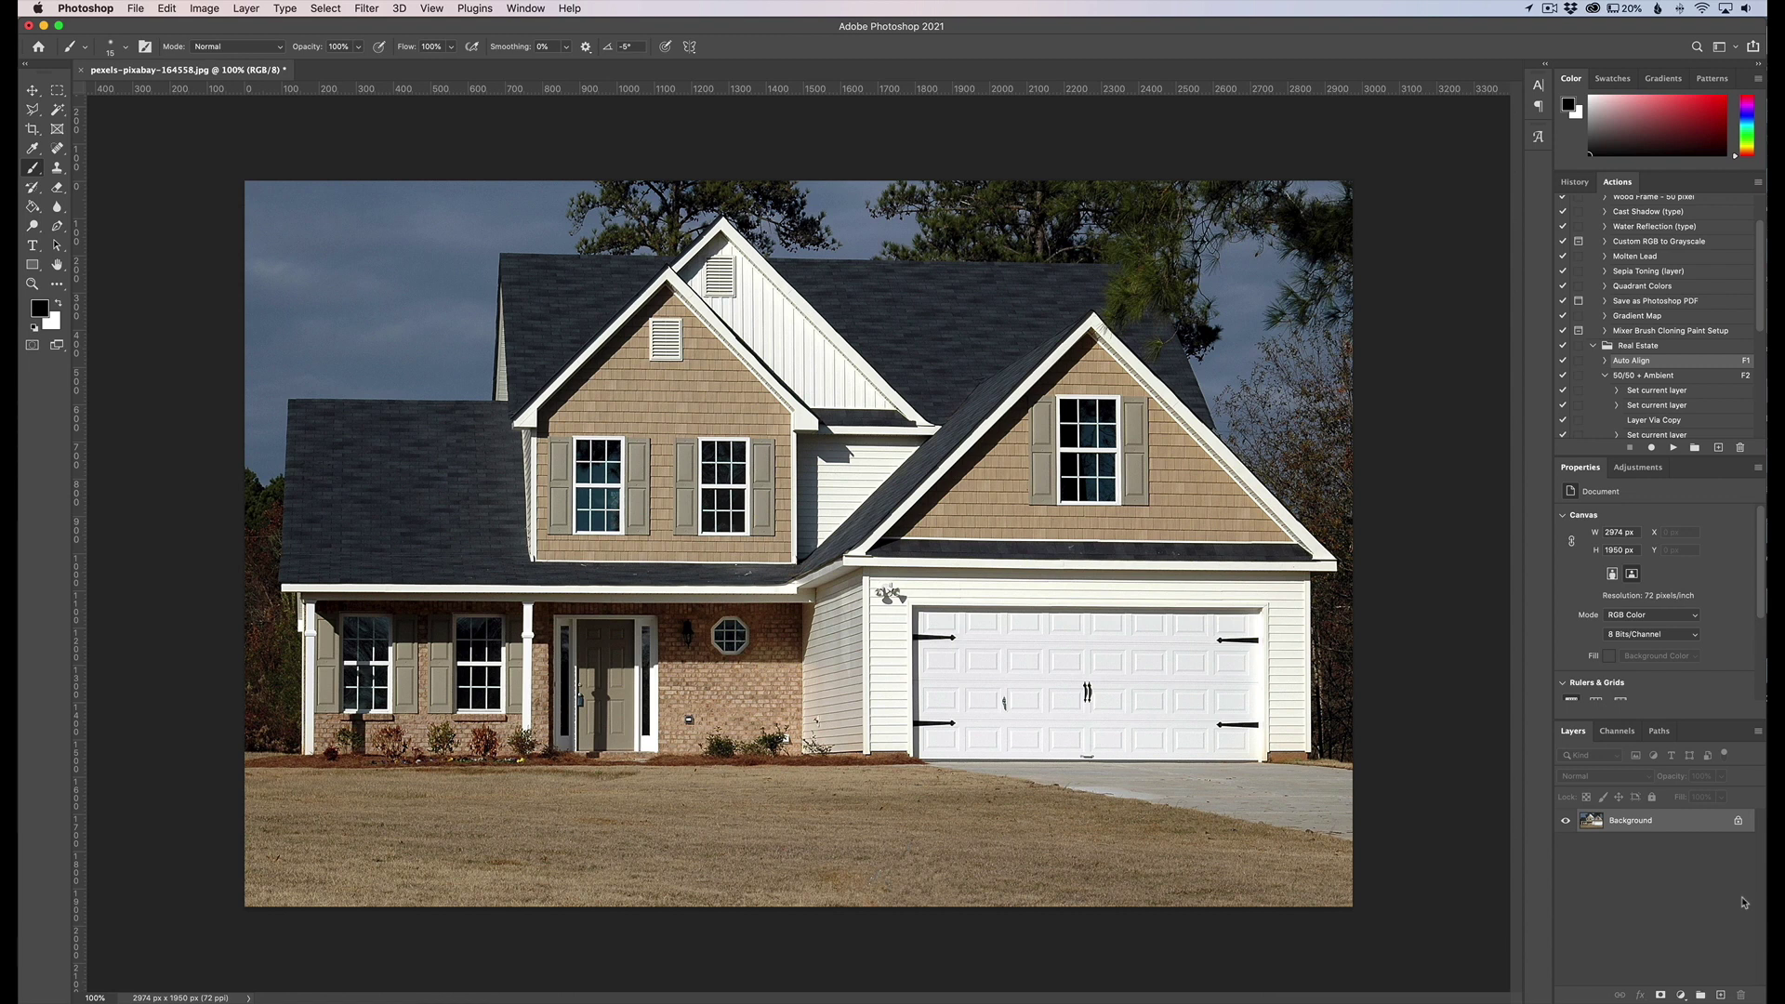
Create a new layer and trace the lawn's upper edge, including along the driveway, in black with a soft round brush of about 20 px.
click(1721, 995)
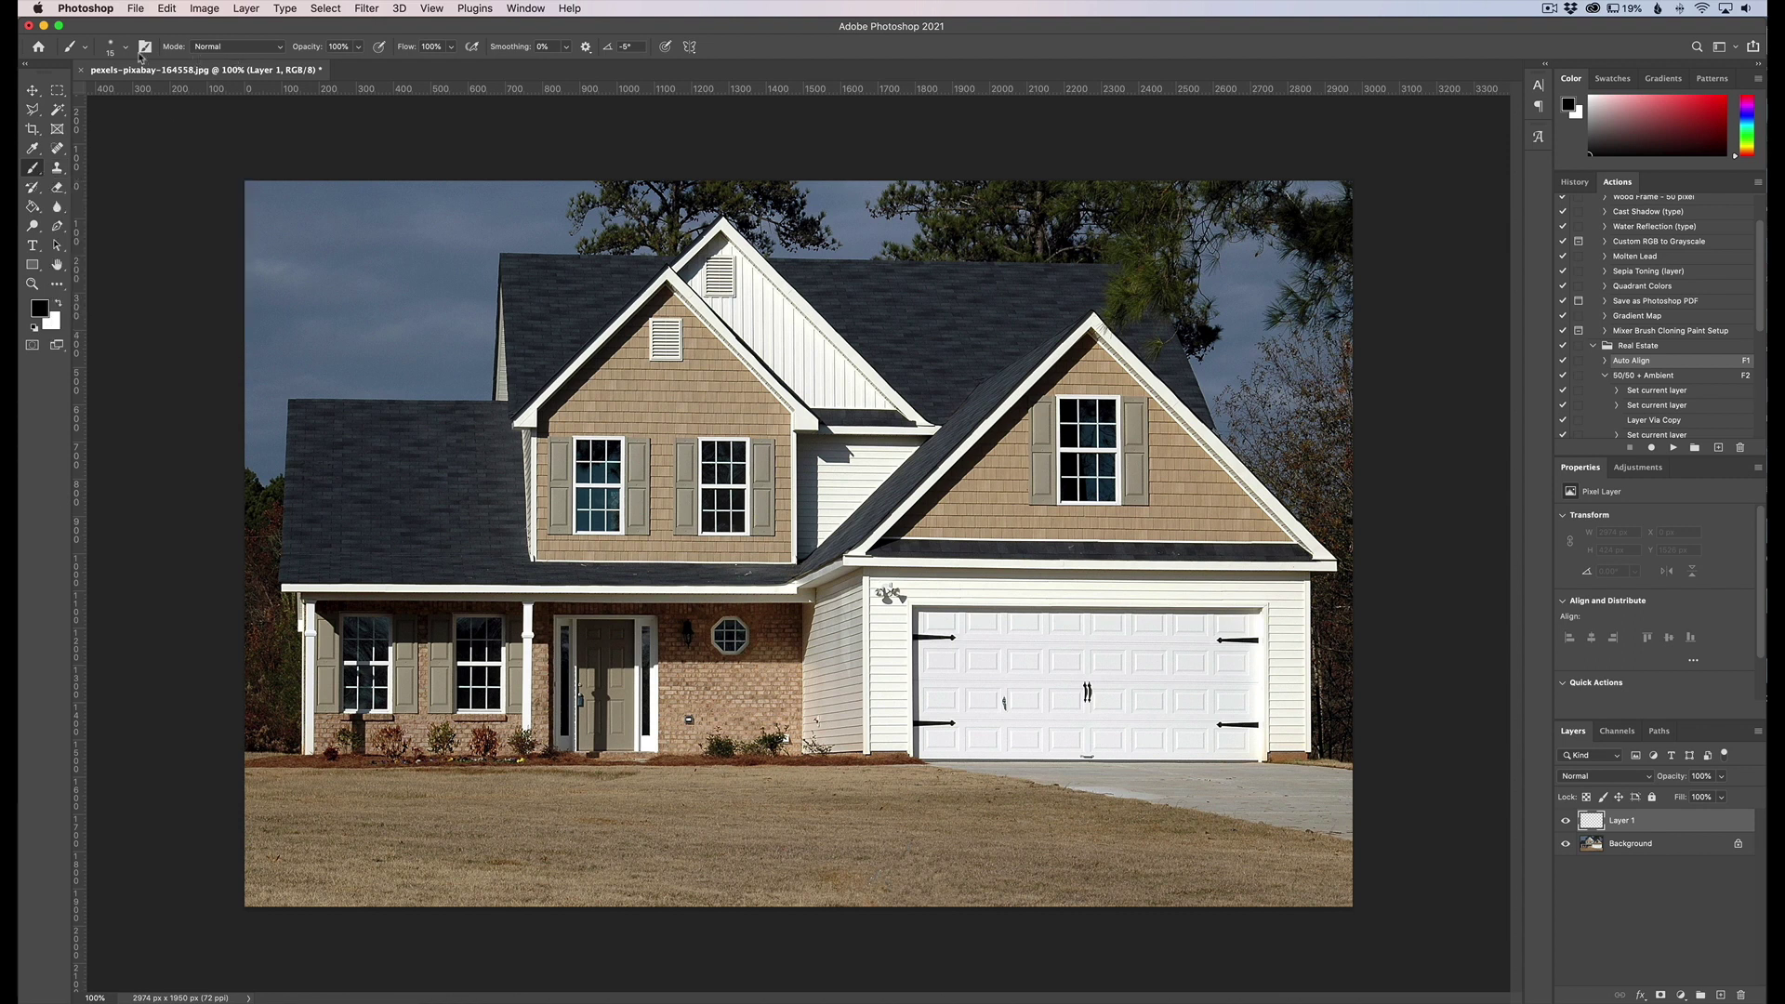
click(126, 47)
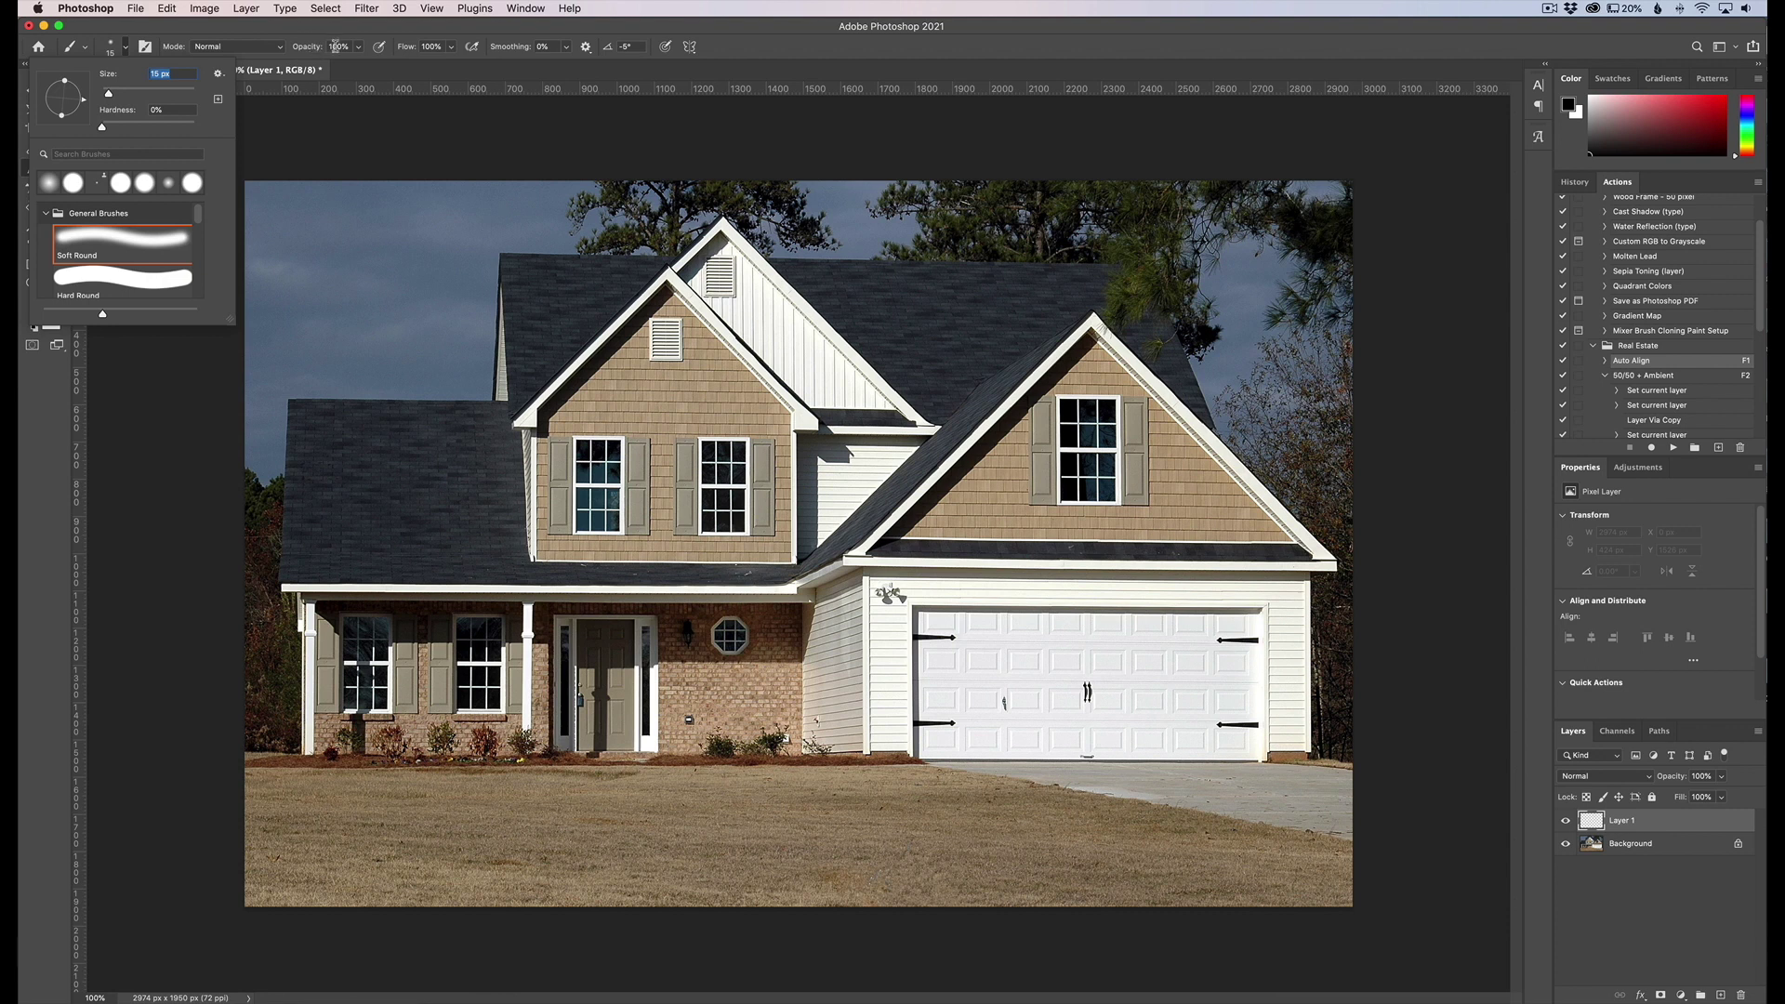
click(363, 35)
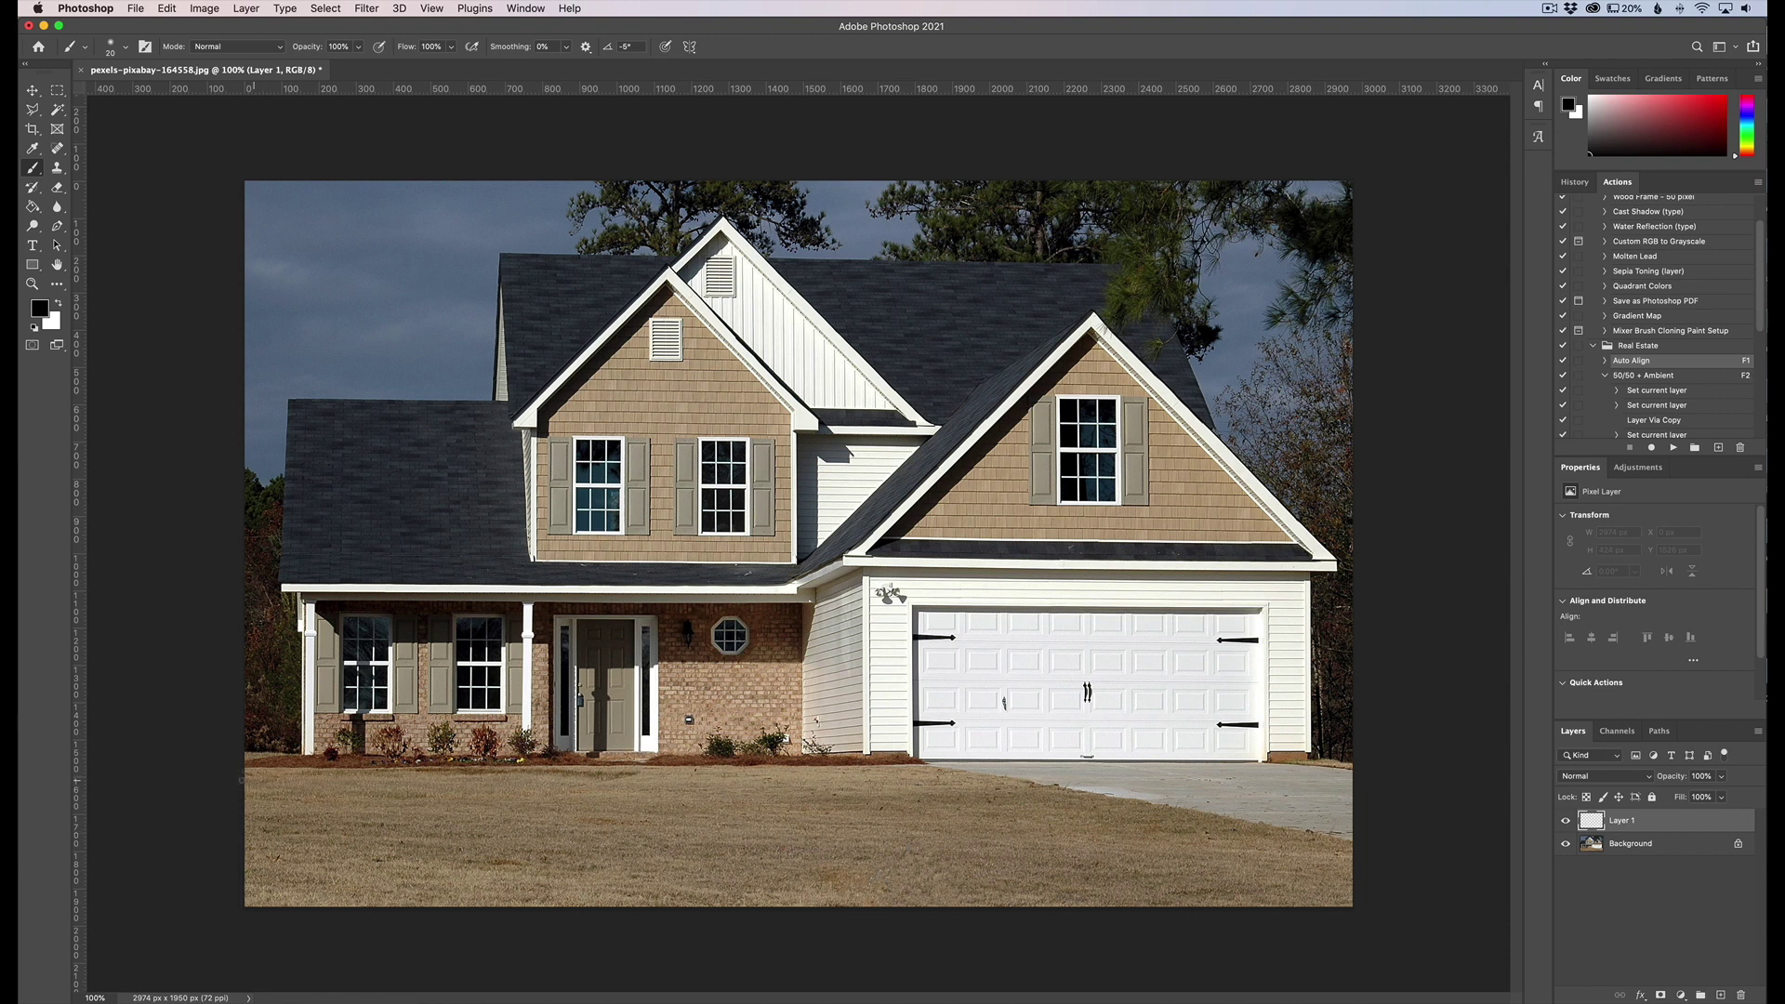
click(246, 771)
drag(247, 771, 662, 768)
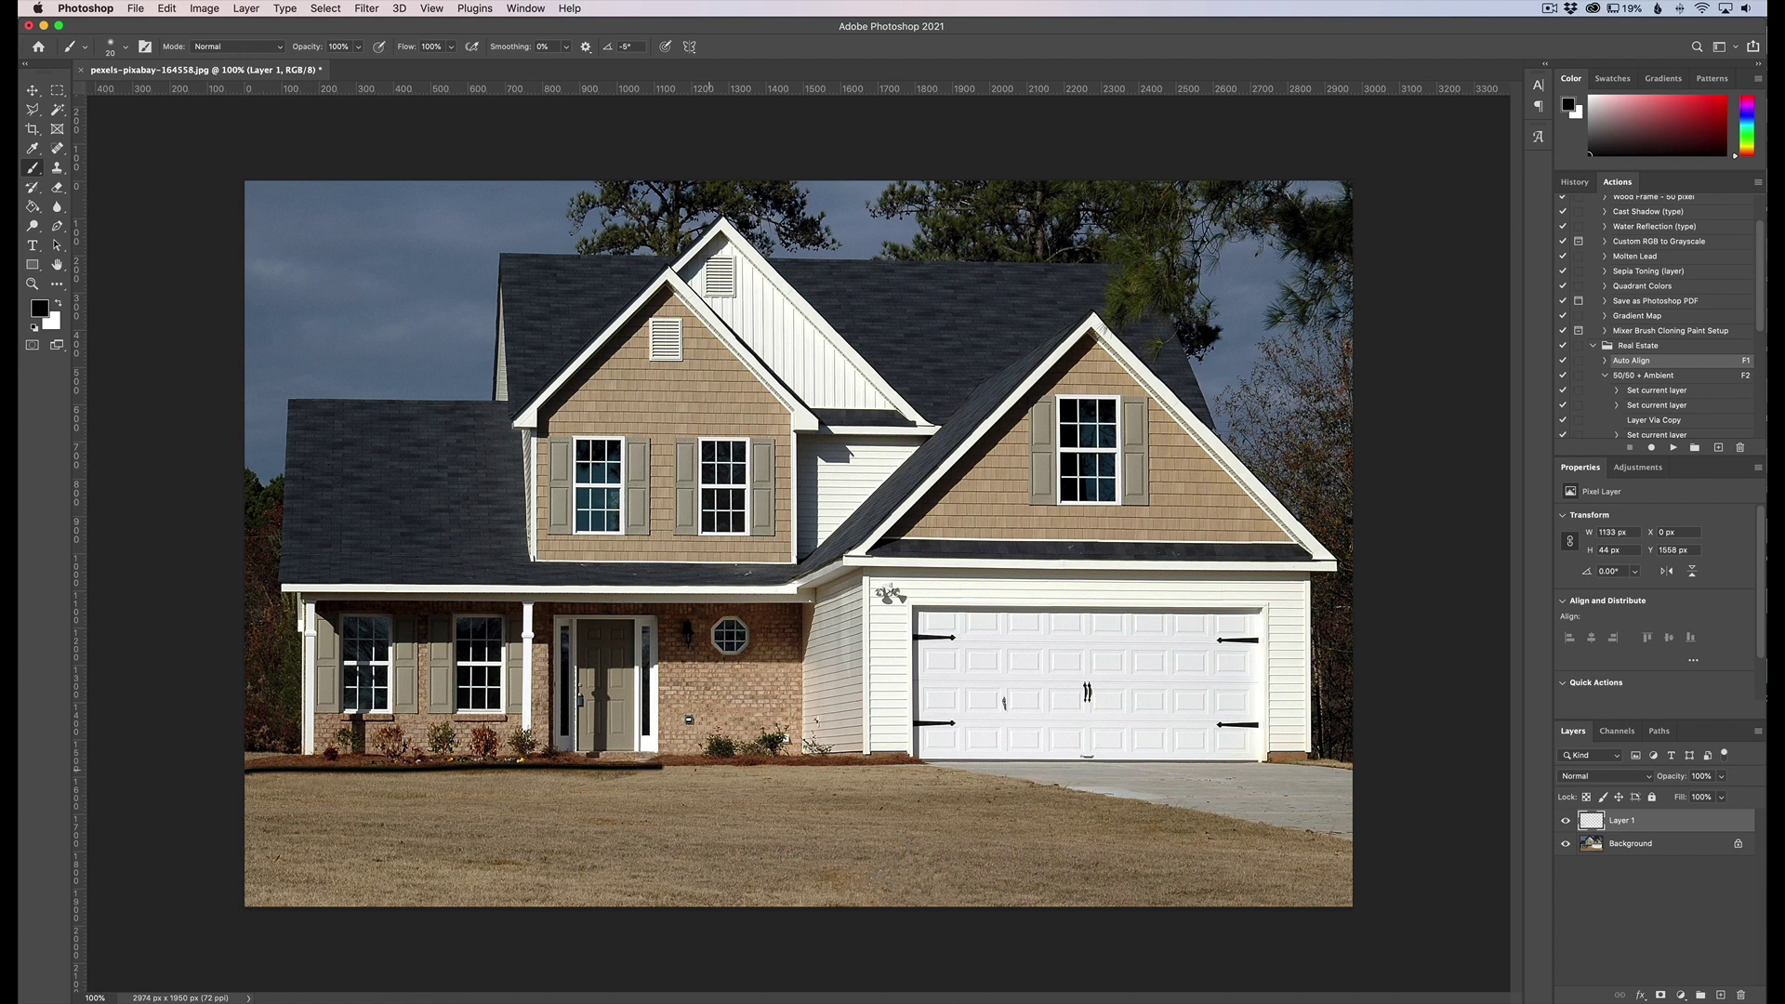
mouse_move(662, 768)
mouse_down()
mouse_move(927, 764)
mouse_move(1361, 845)
mouse_up()
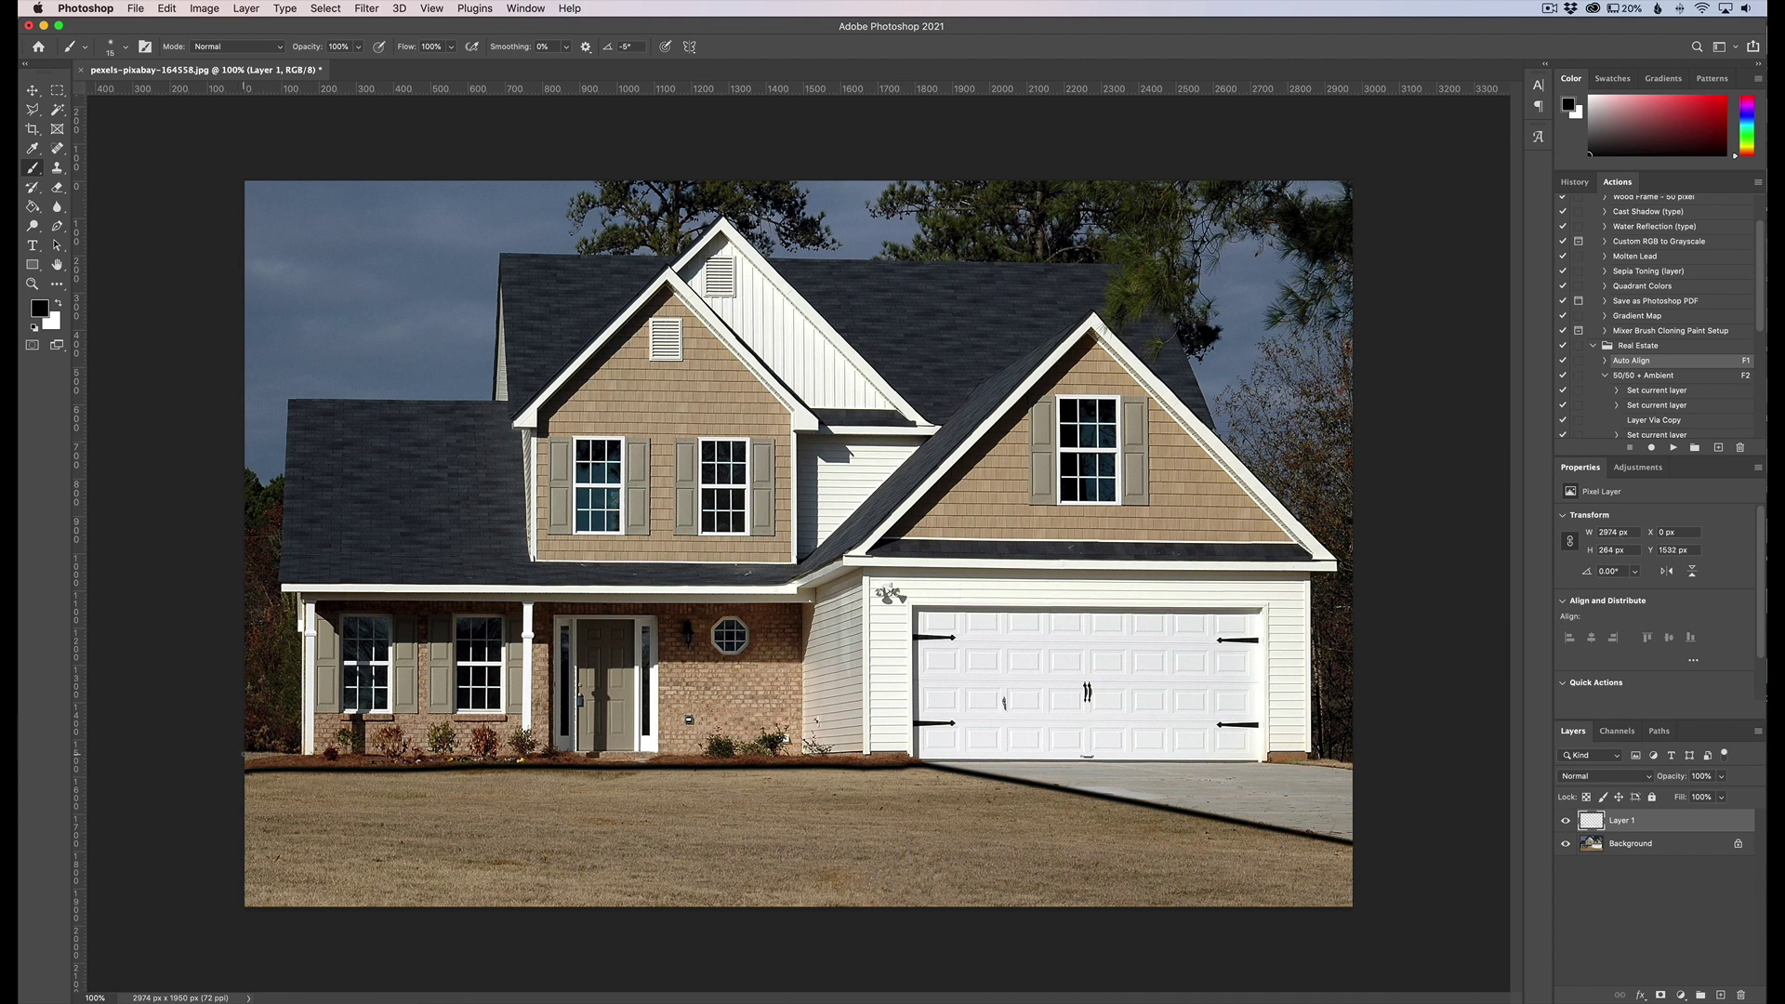
drag(291, 753, 248, 759)
Paint the left part of the lawn black below the traced edge, adjusting the brush size as needed.
key([)
key([)
mouse_move(279, 805)
mouse_down()
mouse_move(242, 805)
mouse_move(277, 799)
mouse_move(232, 782)
mouse_move(330, 780)
mouse_move(411, 807)
mouse_move(218, 825)
mouse_move(243, 832)
mouse_move(243, 861)
mouse_move(417, 886)
mouse_move(348, 901)
mouse_move(175, 858)
mouse_move(355, 896)
mouse_move(568, 893)
mouse_move(456, 840)
mouse_move(331, 827)
mouse_move(368, 822)
mouse_move(348, 800)
mouse_move(389, 796)
mouse_move(327, 786)
mouse_move(385, 784)
mouse_move(309, 783)
mouse_move(772, 783)
mouse_move(445, 796)
mouse_move(484, 818)
mouse_up()
key(])
key(])
key(])
key([)
key([)
key([)
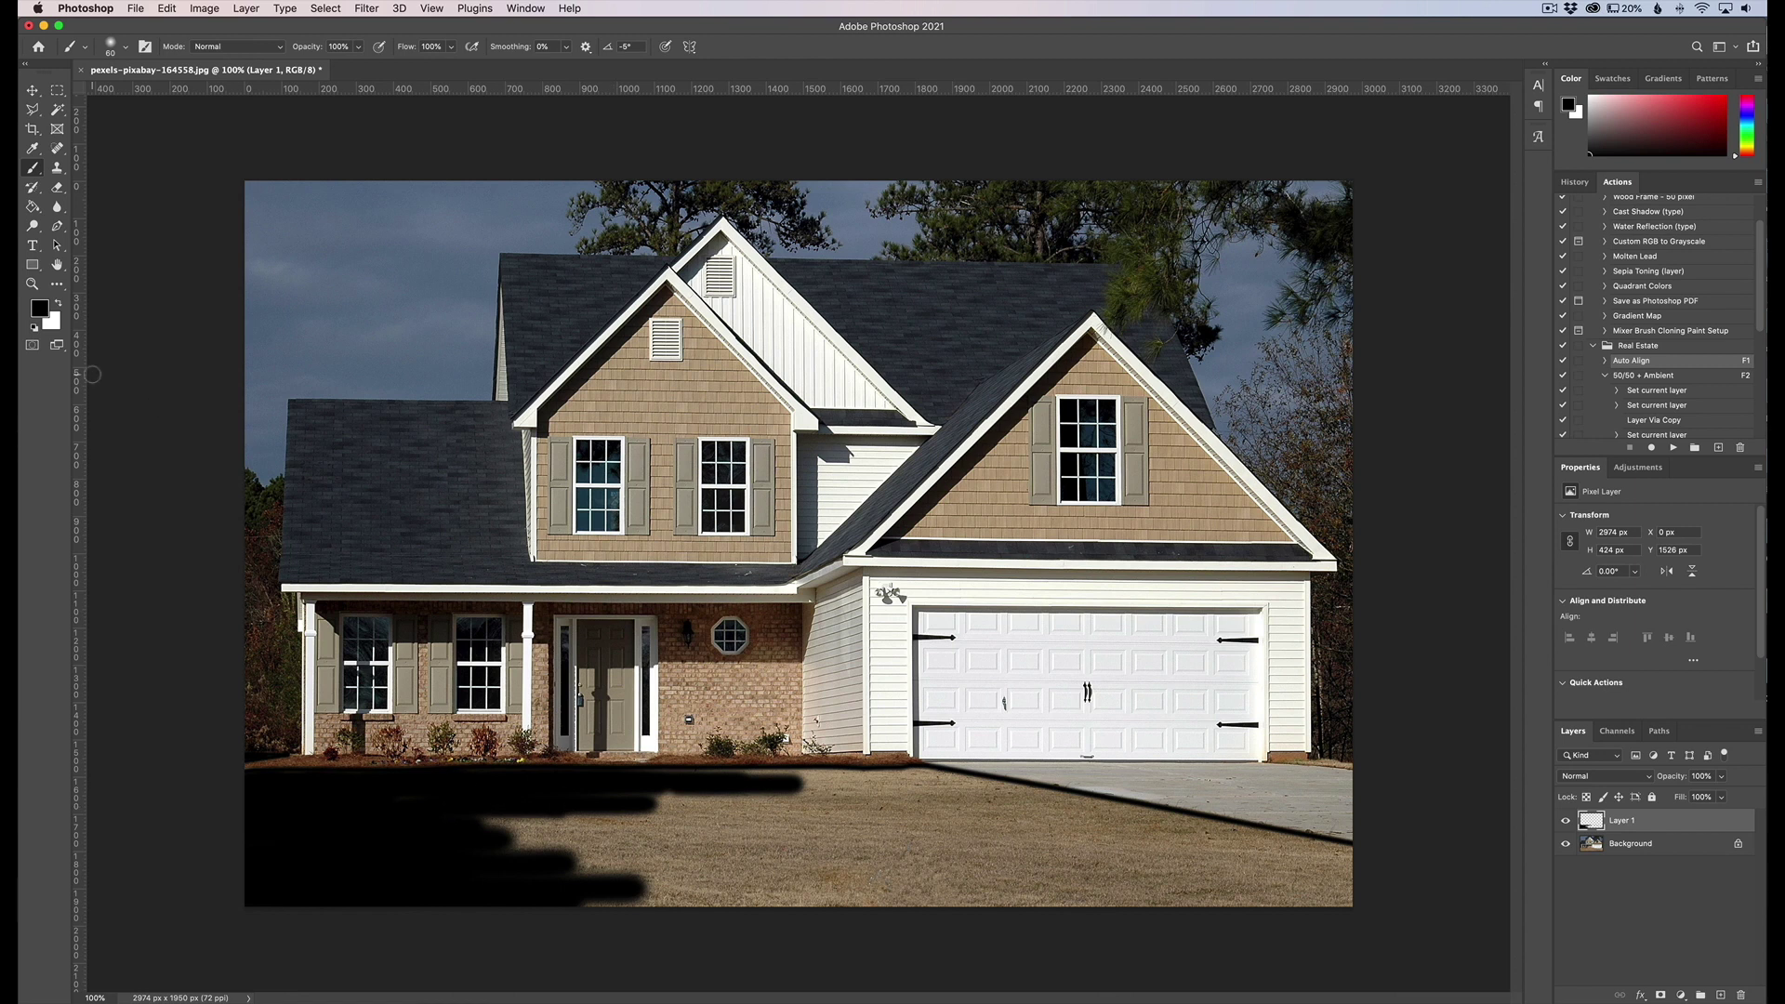
Fill the rest of the lawn with black using the Paint Bucket, and brush over the gaps left inside and along the driveway edge.
click(32, 206)
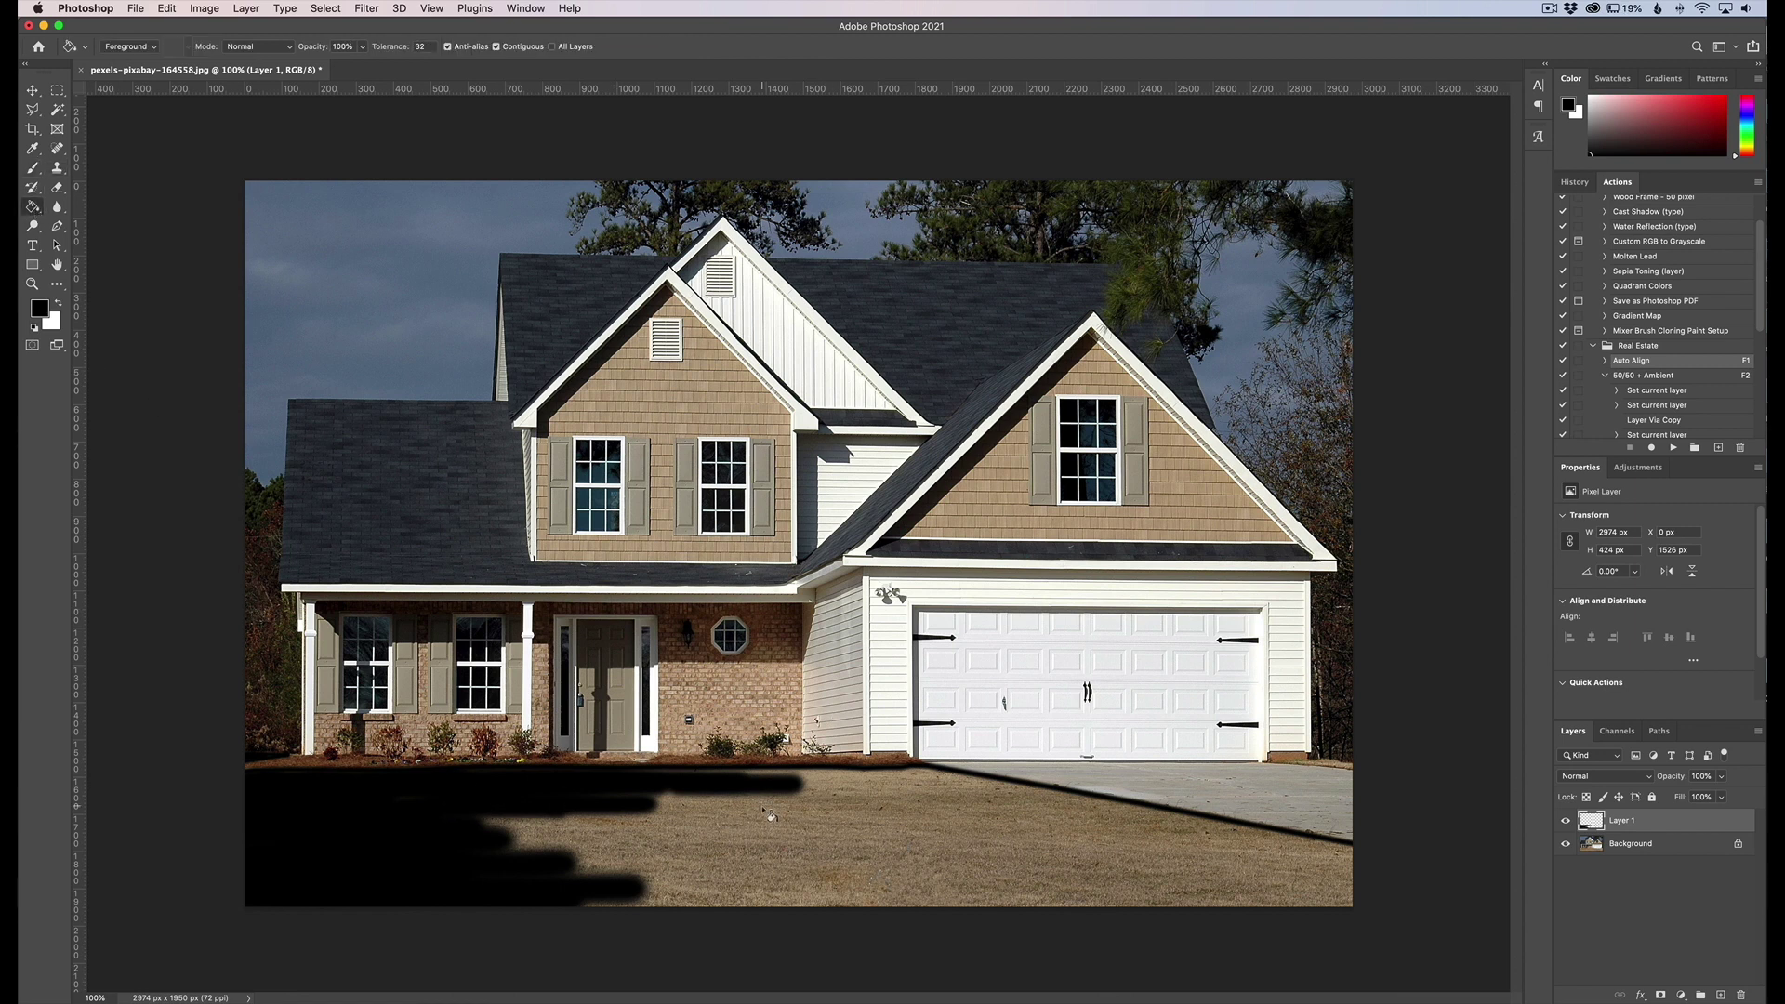
click(764, 820)
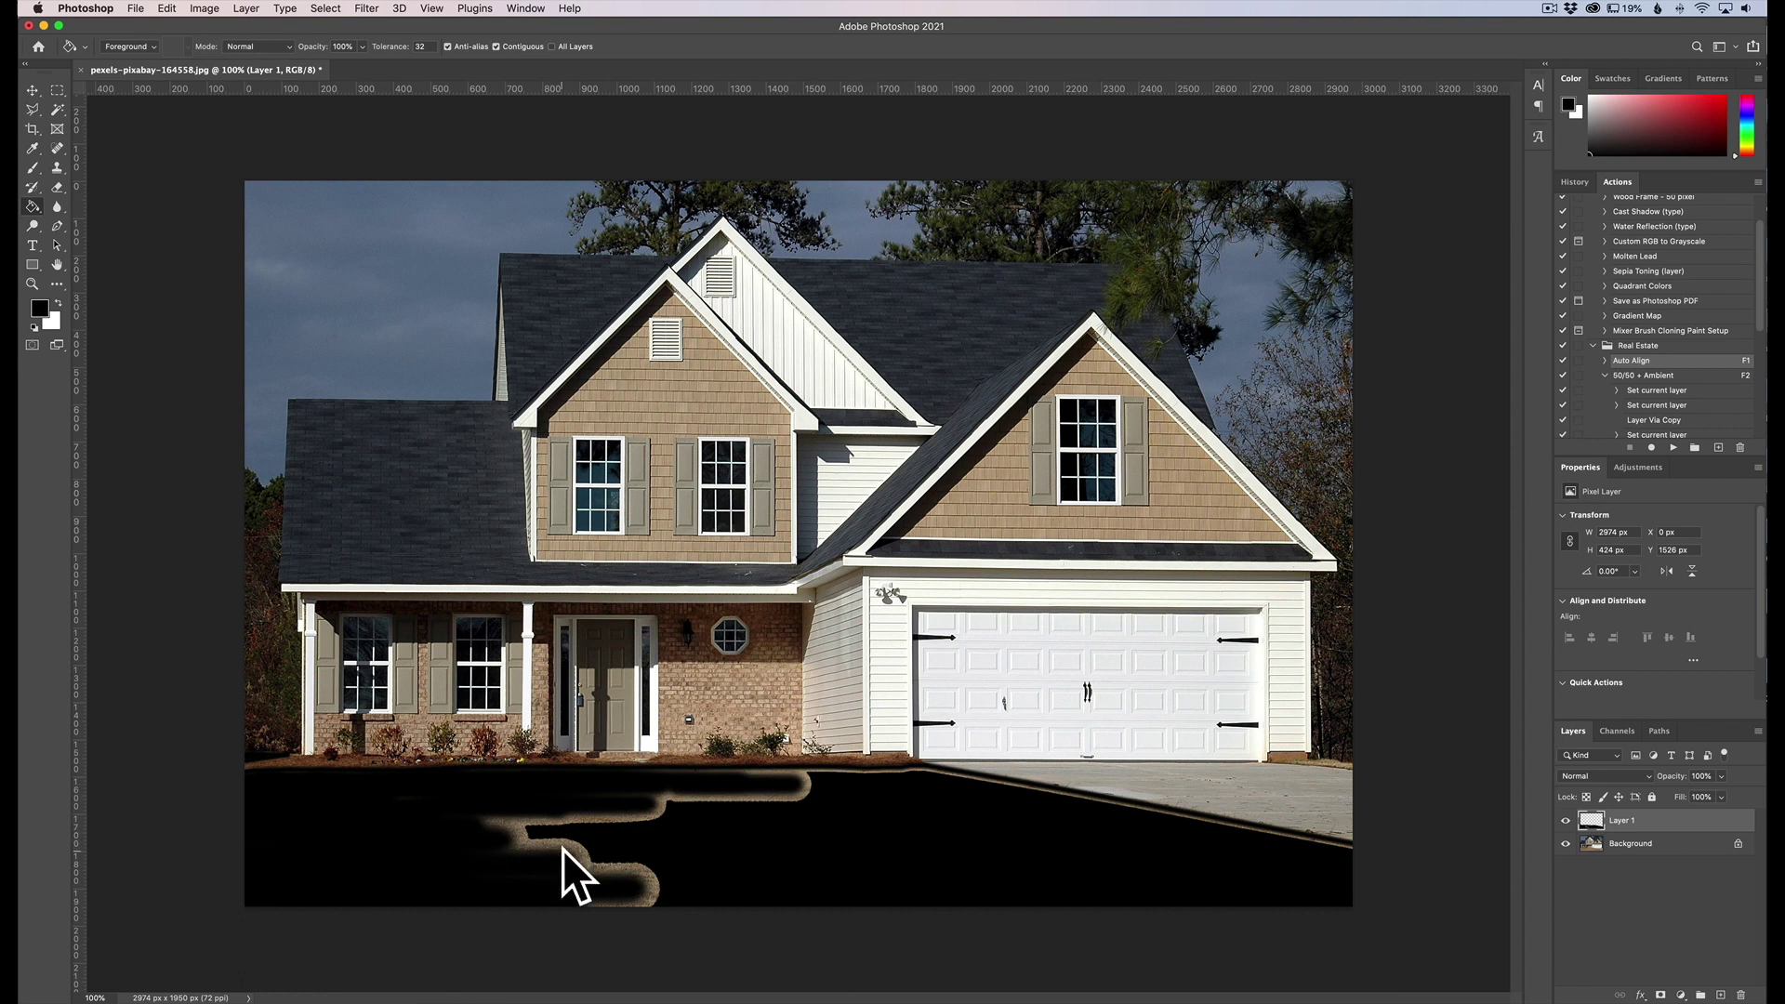
click(33, 168)
mouse_move(614, 858)
mouse_down()
mouse_move(652, 870)
mouse_move(642, 895)
mouse_move(531, 904)
mouse_move(580, 864)
mouse_move(541, 859)
mouse_move(651, 846)
mouse_move(377, 813)
mouse_move(699, 814)
mouse_move(609, 812)
mouse_move(761, 792)
mouse_move(695, 777)
mouse_move(924, 775)
mouse_move(767, 783)
mouse_move(841, 779)
mouse_move(722, 826)
mouse_up()
key(bracketleft)
key(bracketleft)
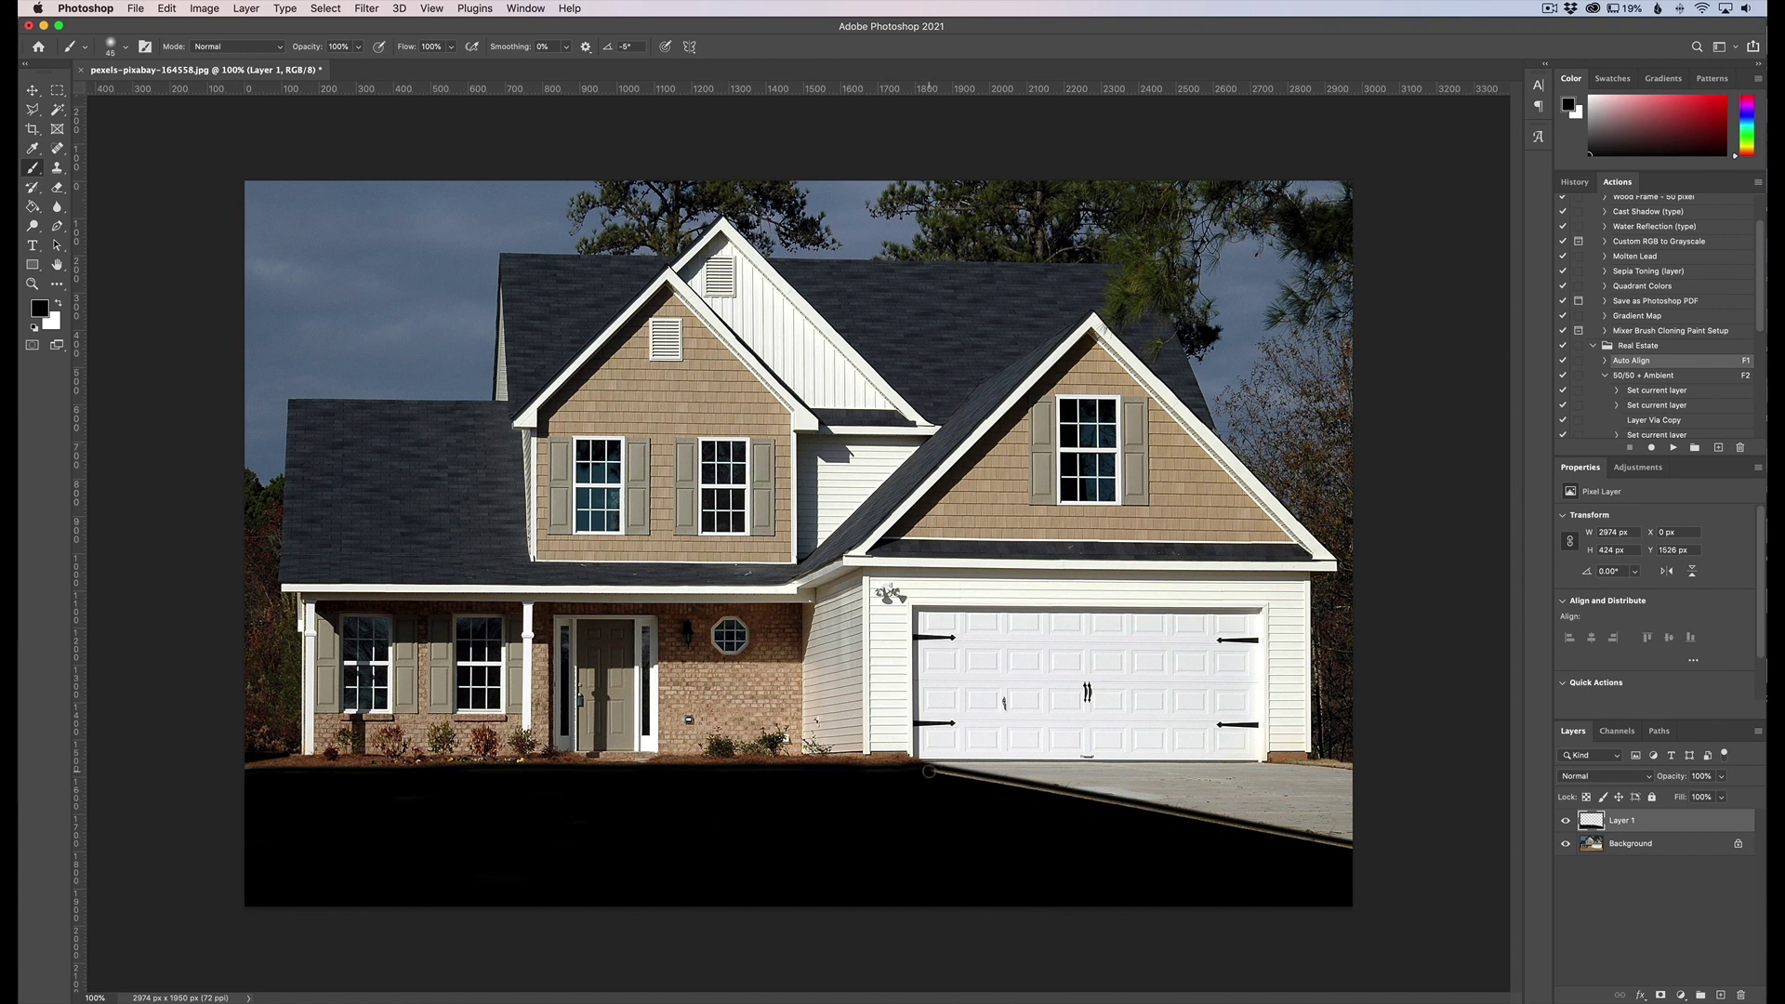
shift+click(1354, 851)
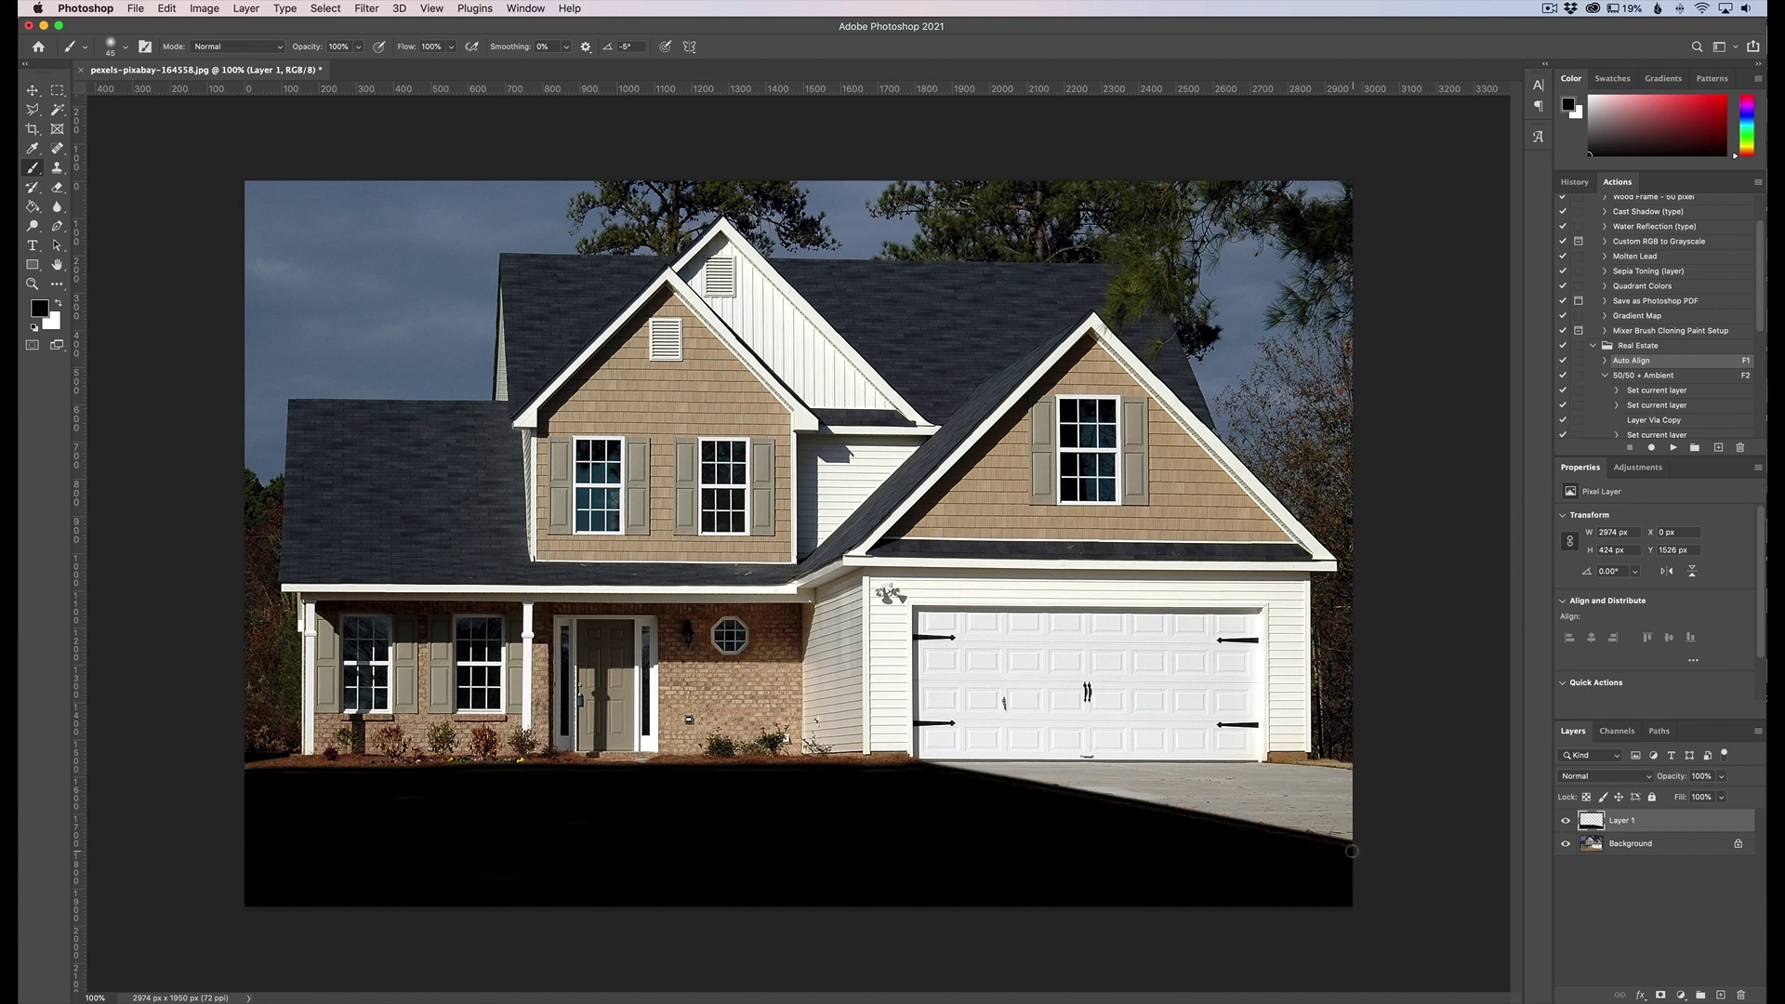
Copy the lawn from the Background onto its own layer using Layer 1's painted shape as the selection, and delete Layer 1.
super+click(1592, 828)
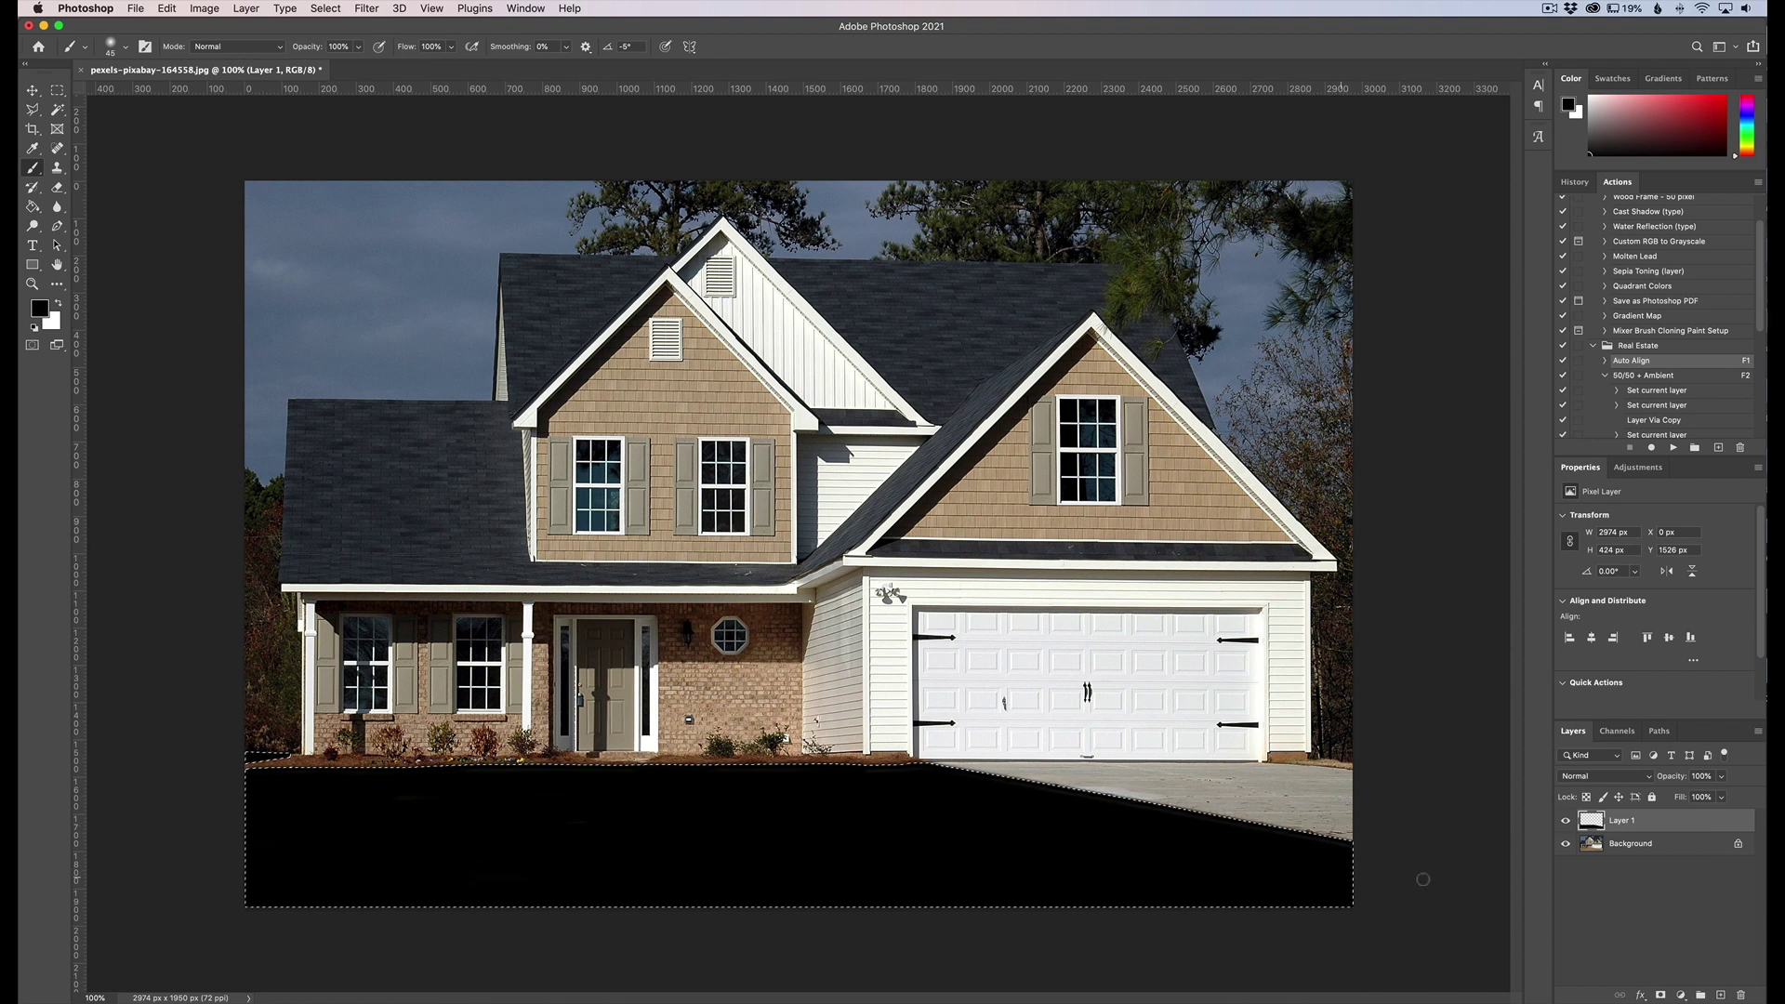
click(1566, 822)
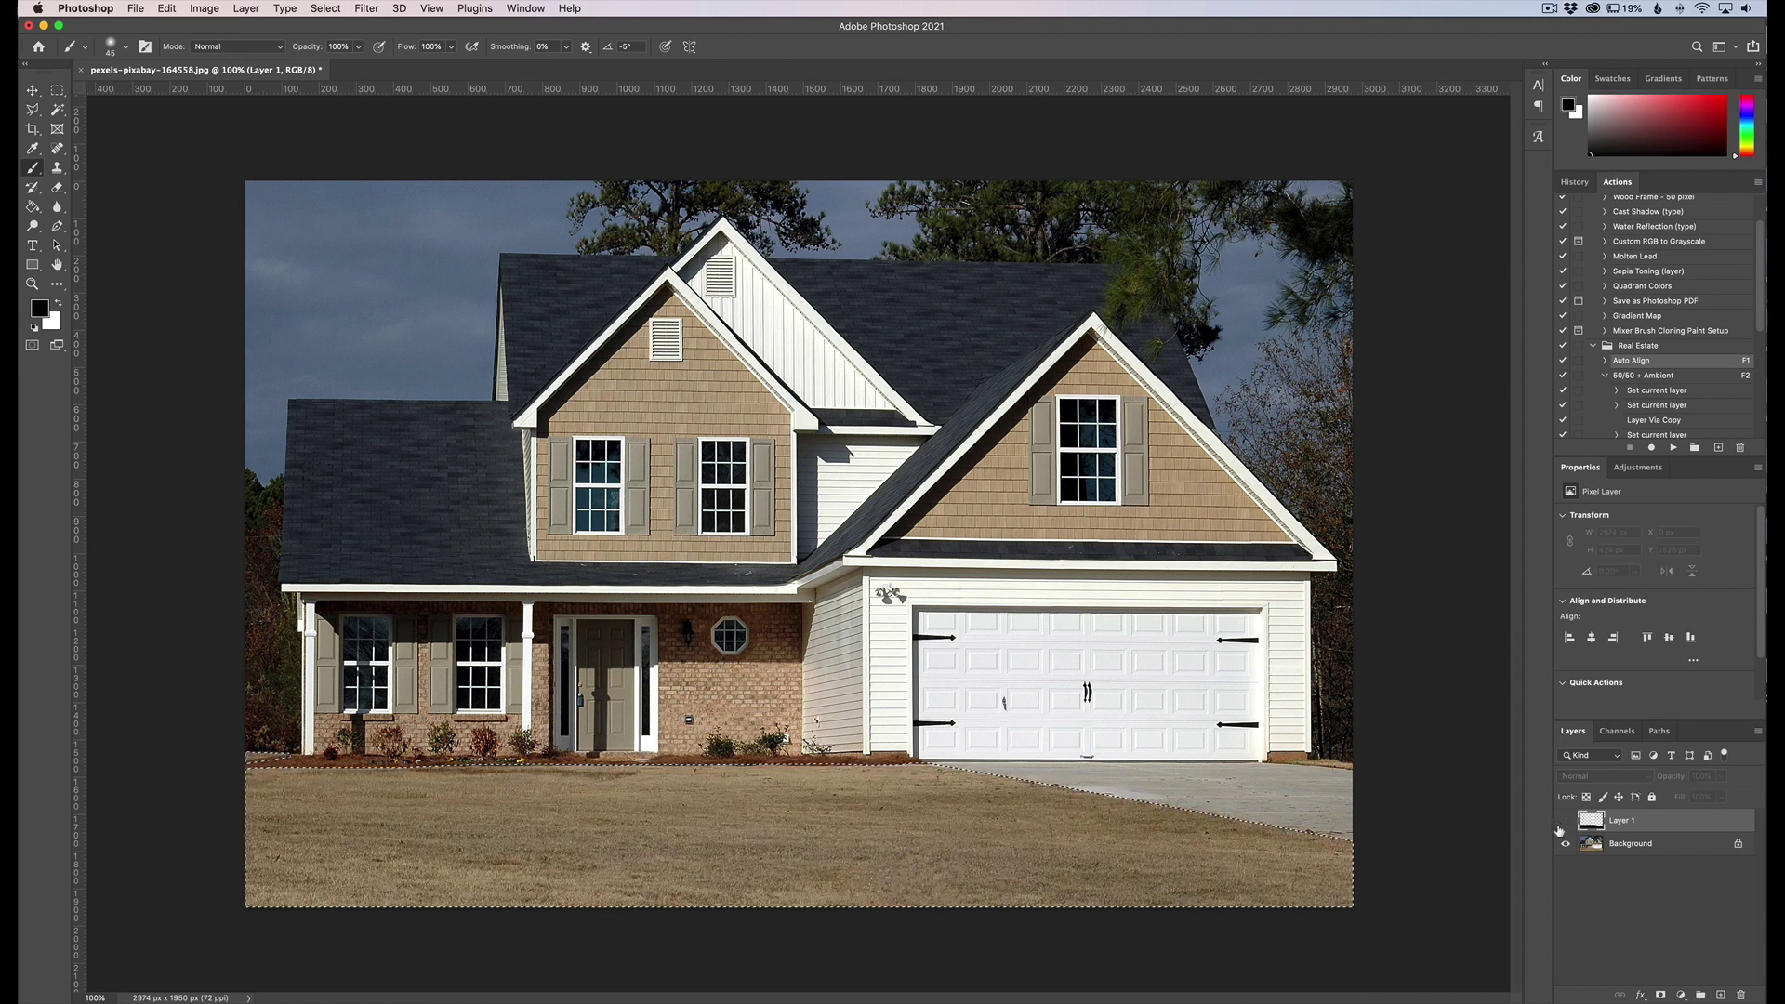
click(1637, 843)
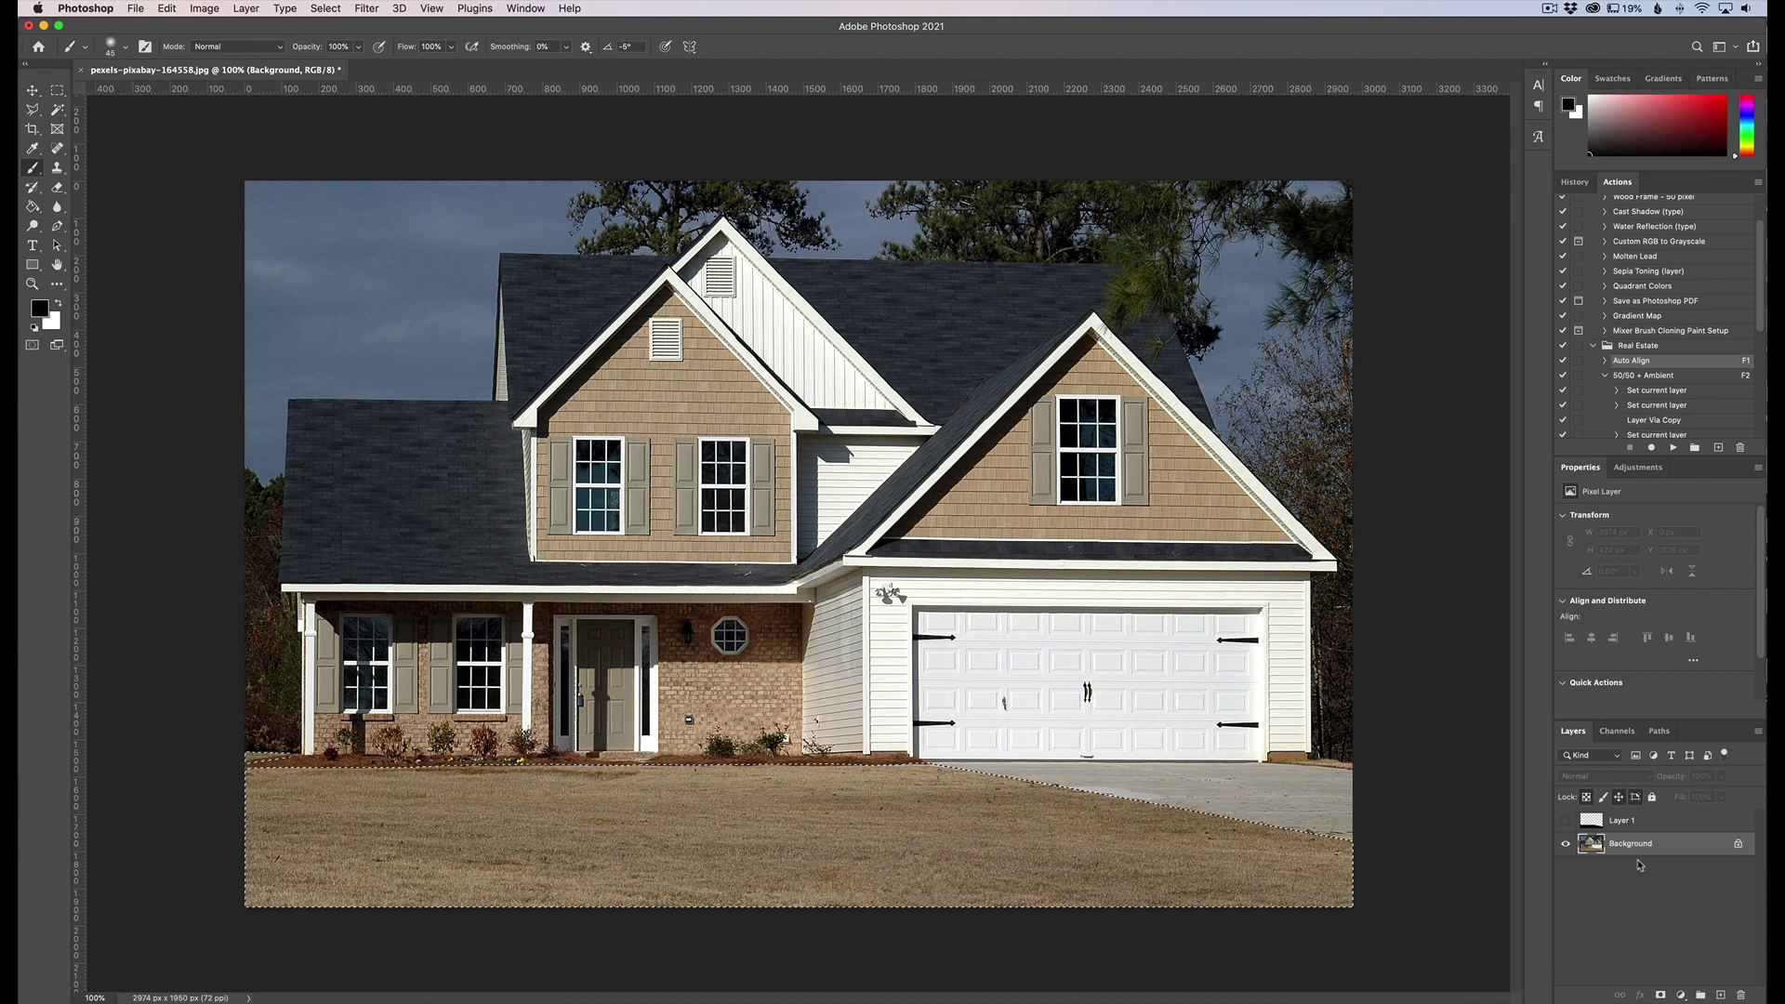
key(super+j)
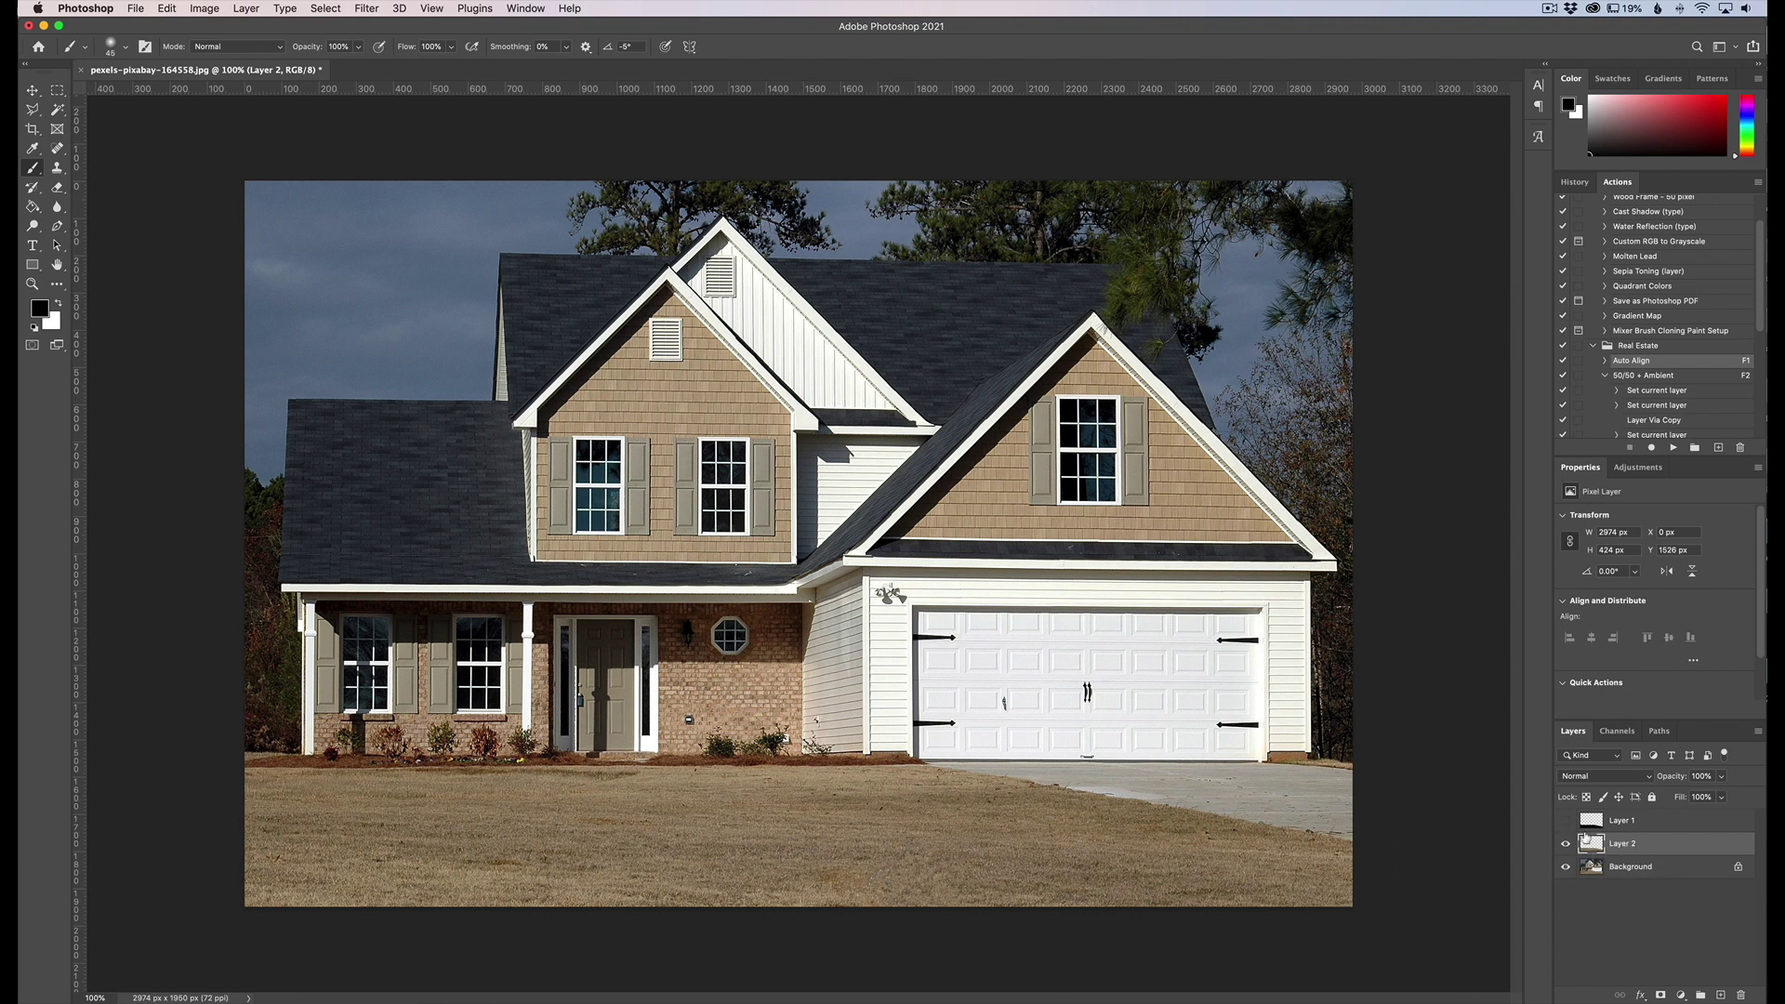
drag(1634, 827, 1739, 994)
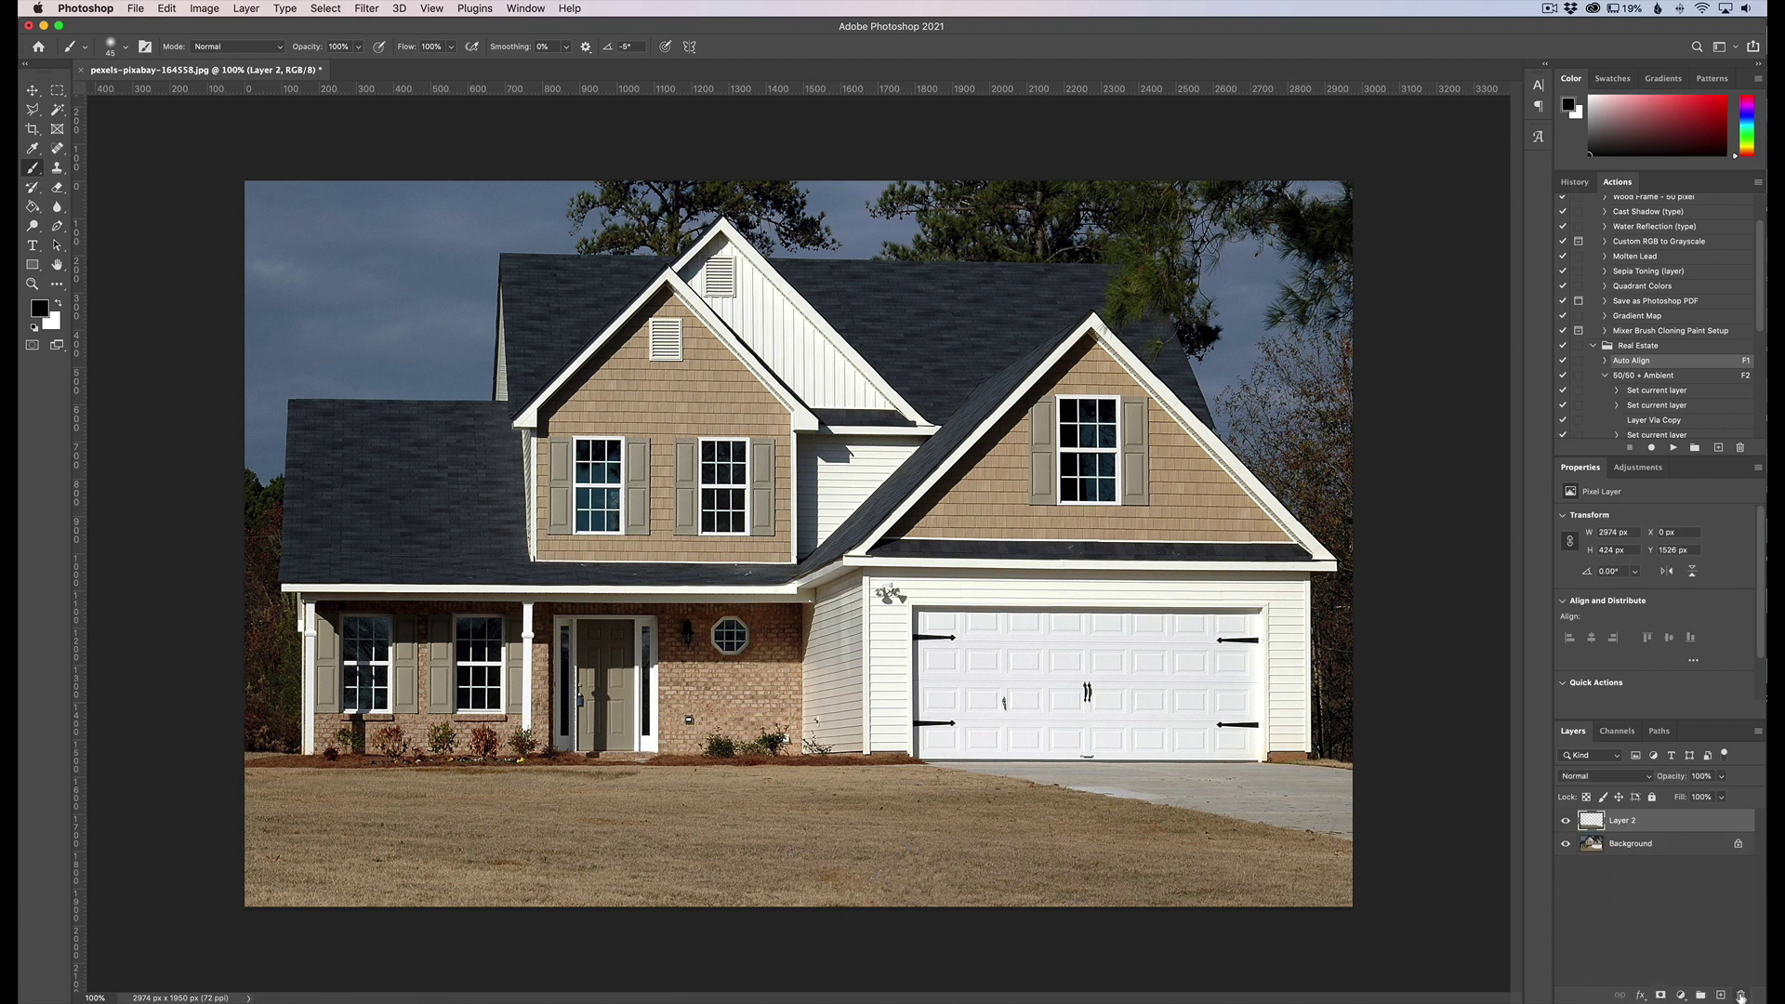
Add a Hue/Saturation adjustment layer clipped to the copied lawn layer.
click(1681, 996)
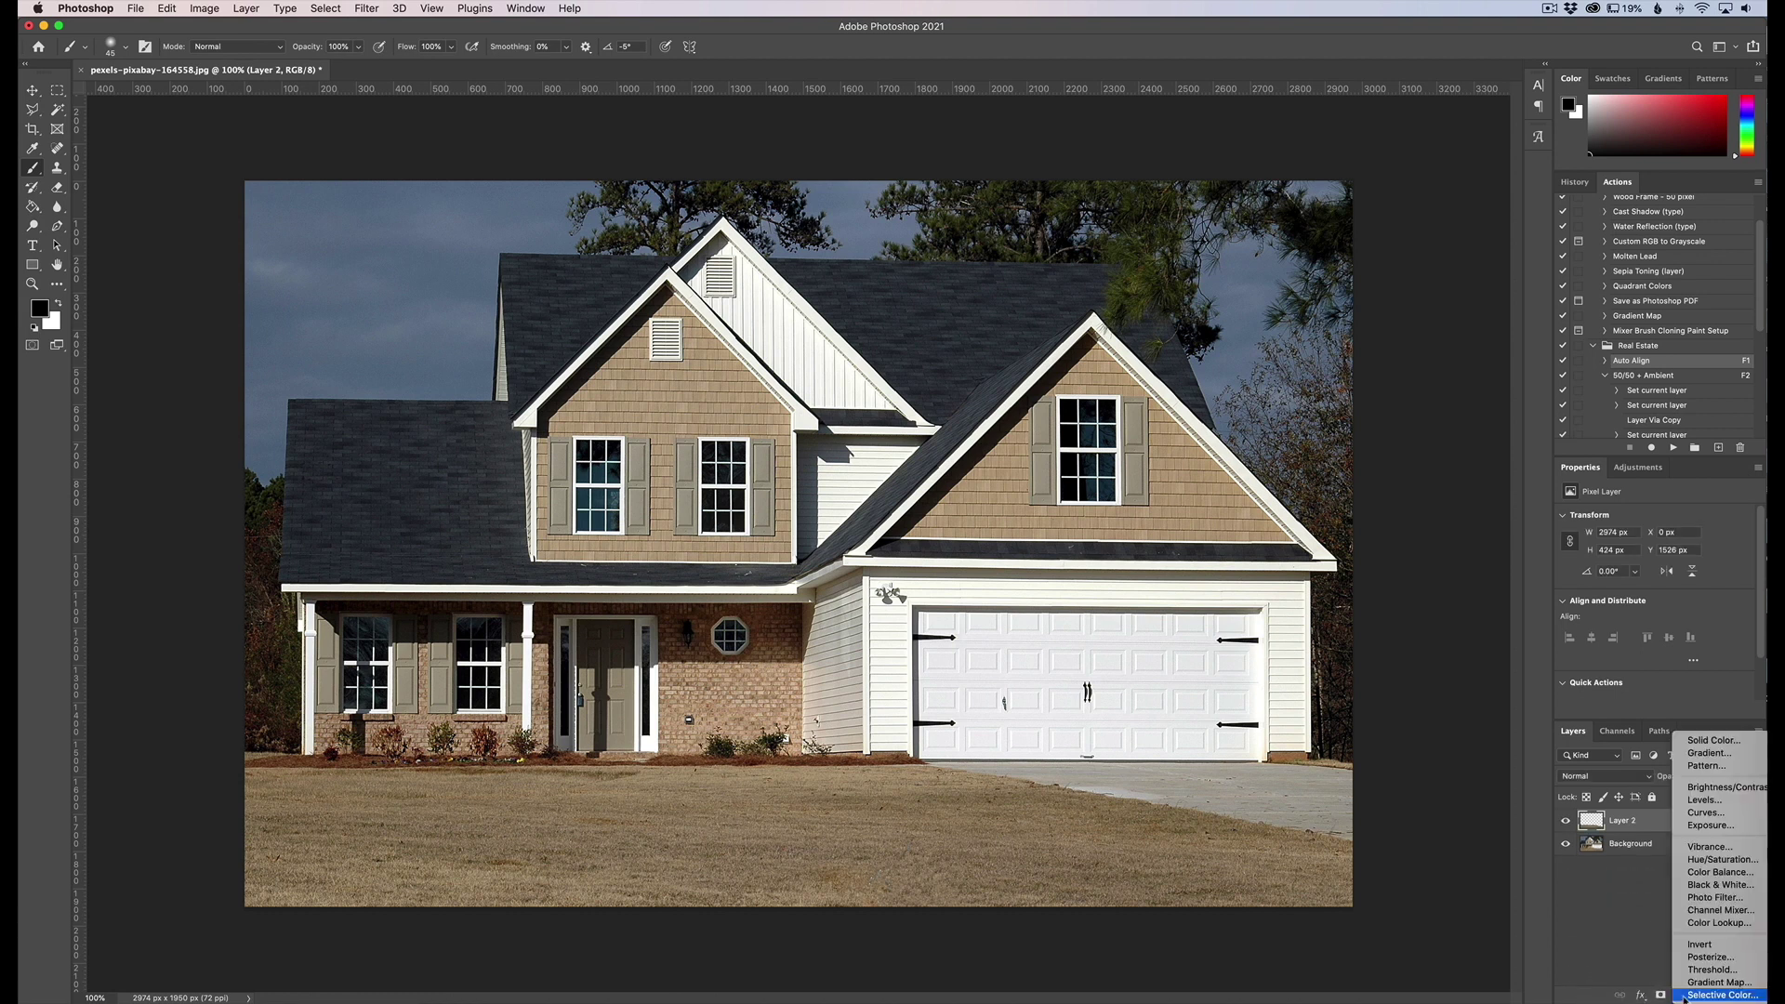
click(1712, 859)
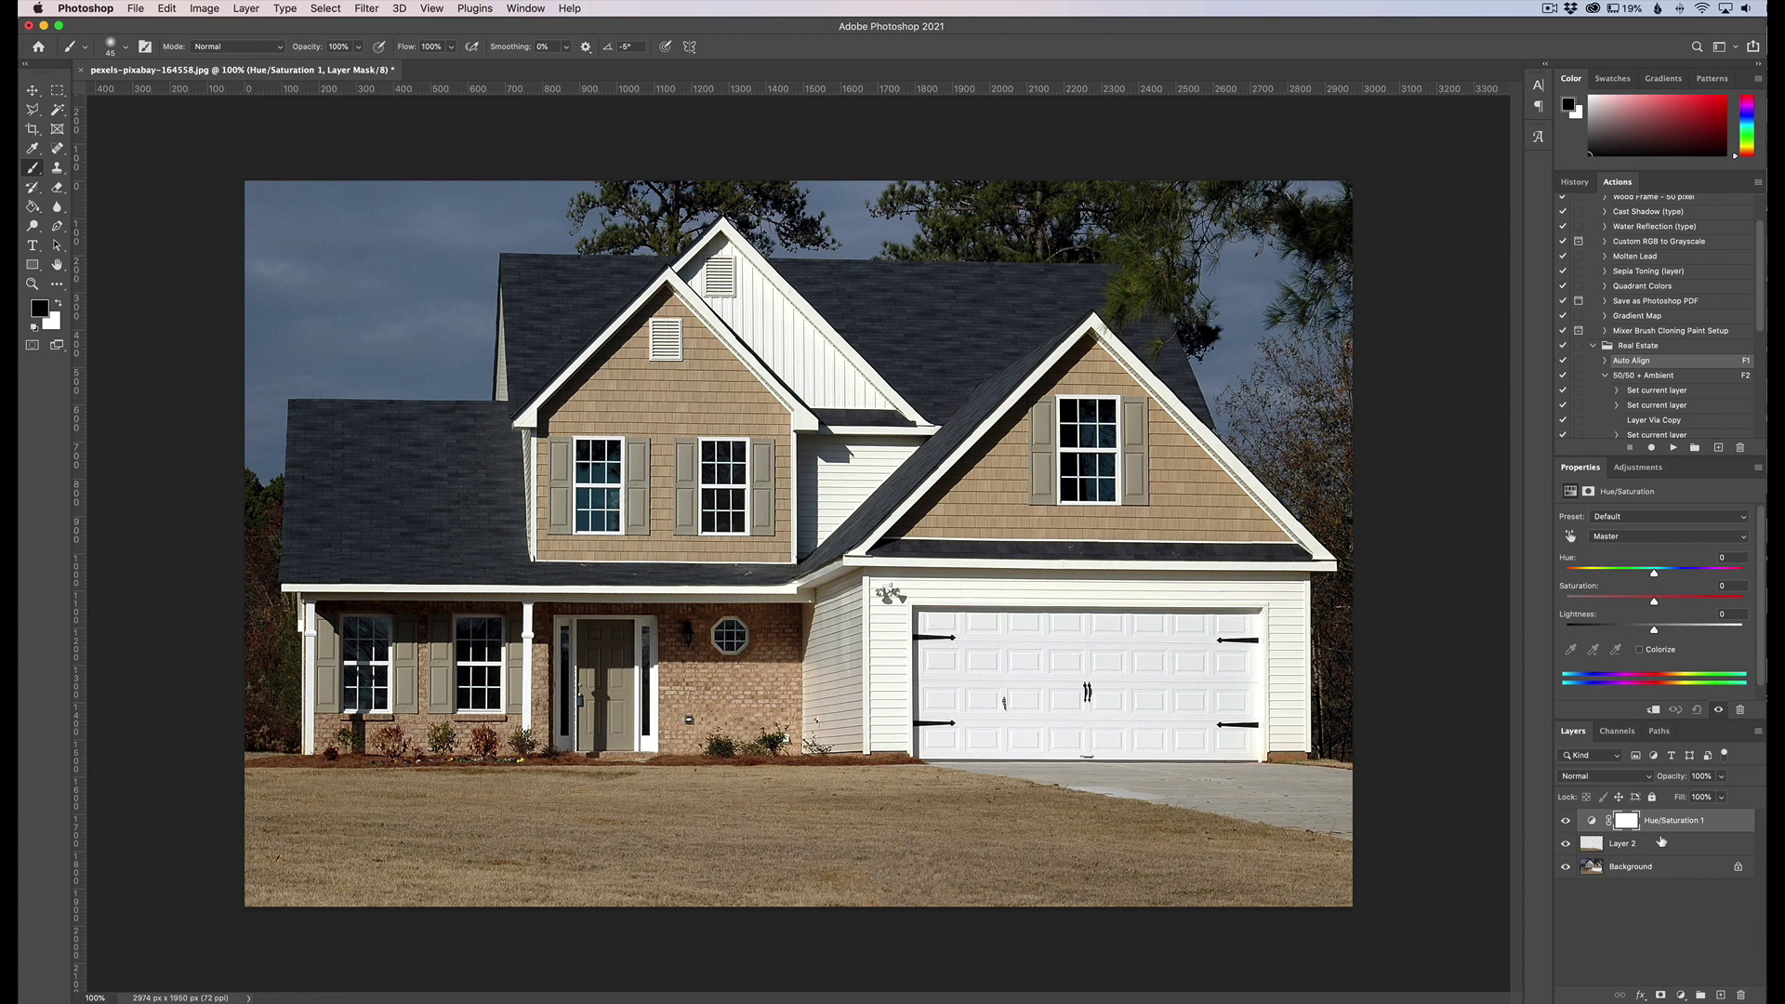
alt+click(1661, 830)
Colorize the lawn green with hue 71, saturation 50 and lightness -34.
mouse_move(1655, 575)
mouse_down()
mouse_move(1690, 575)
mouse_move(1627, 574)
mouse_move(1672, 575)
mouse_up()
click(1642, 649)
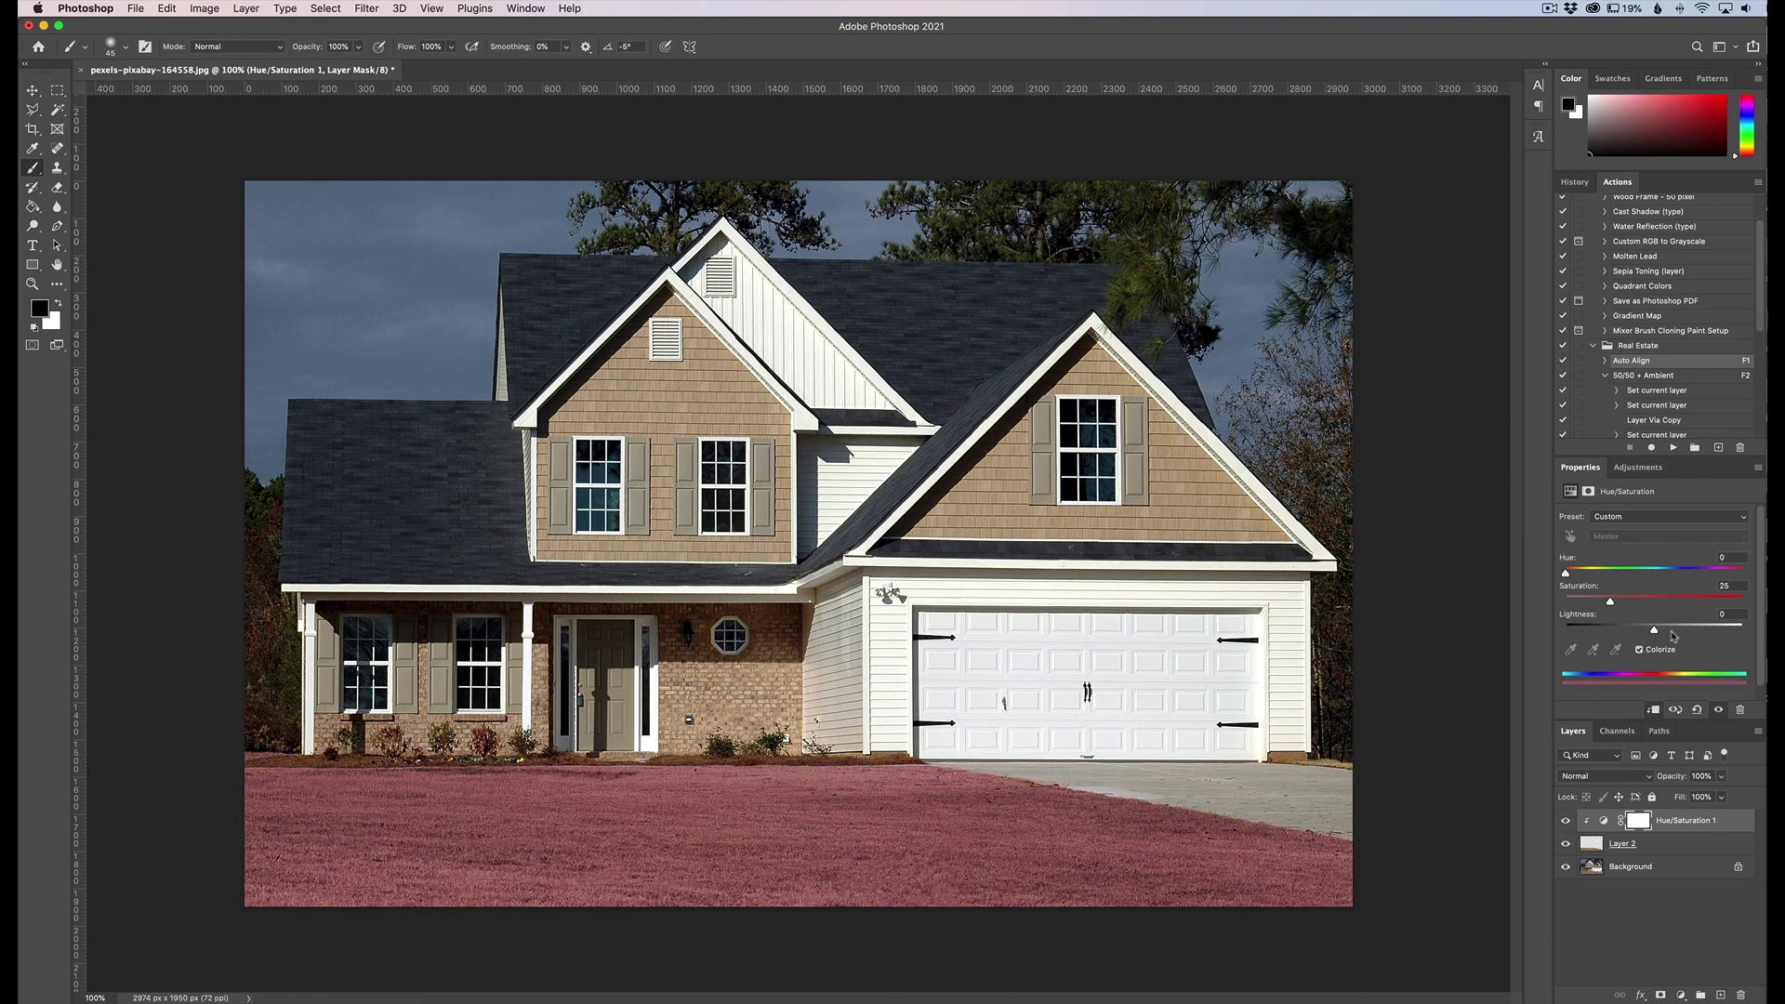
drag(1568, 574, 1621, 576)
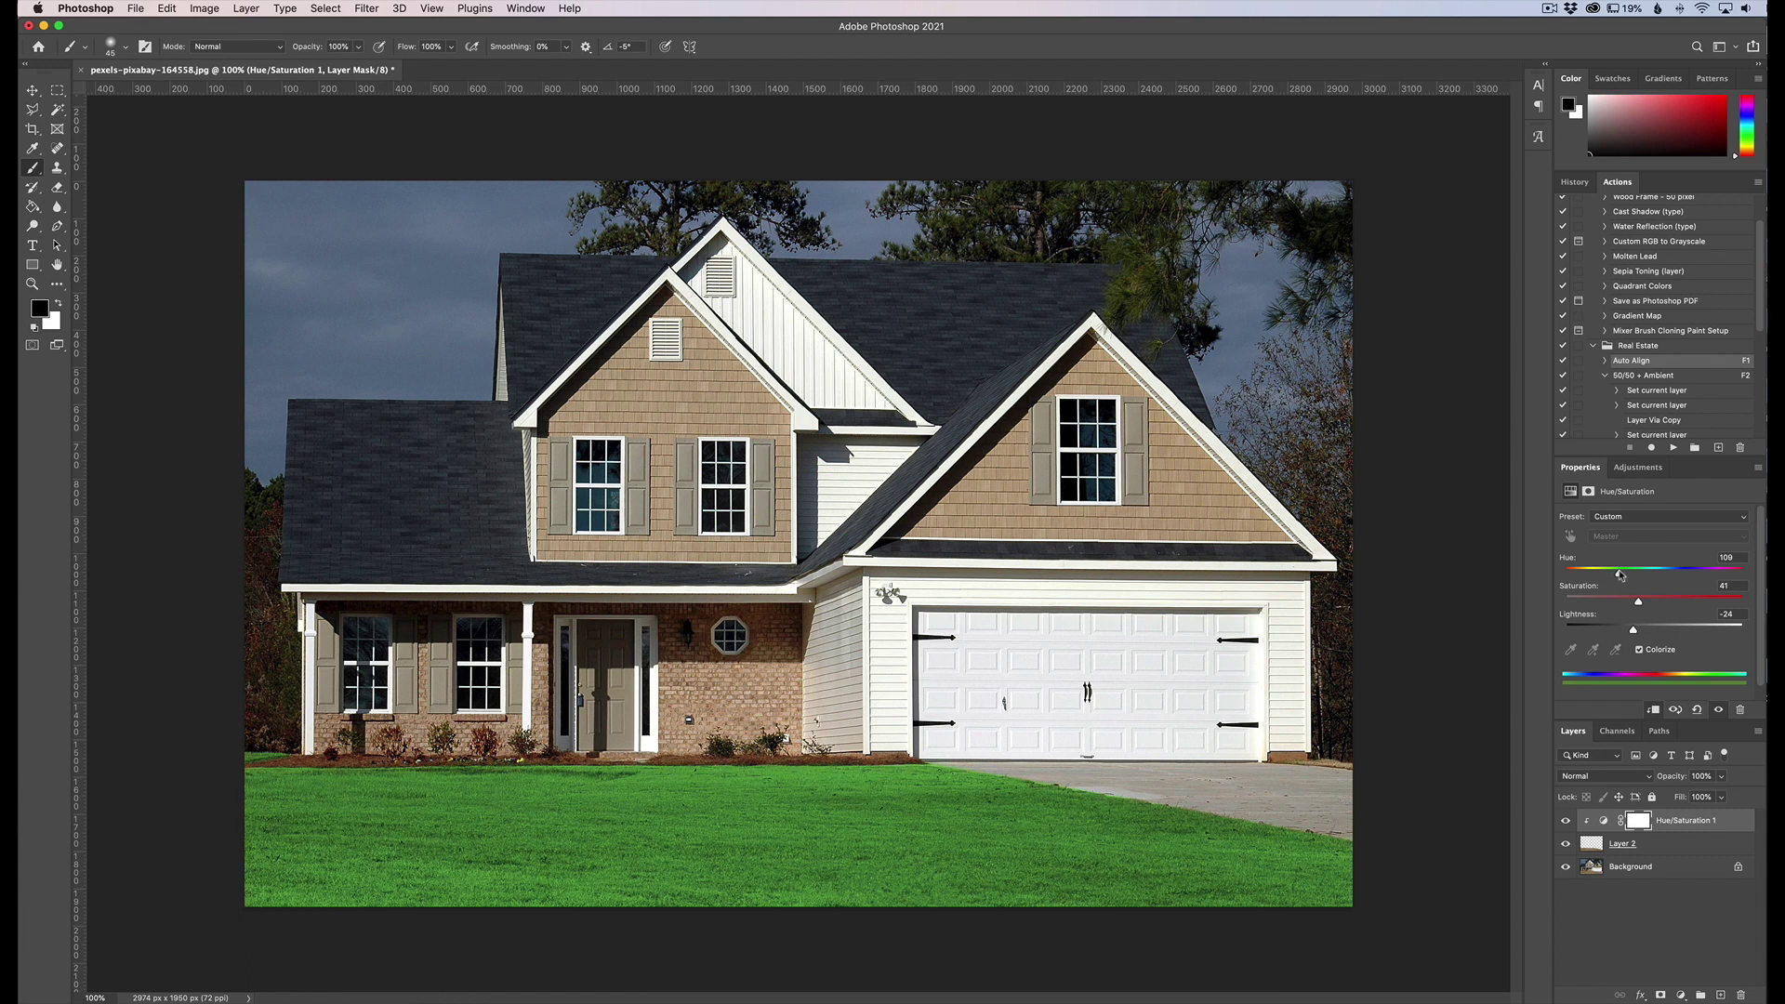
drag(1620, 575, 1628, 632)
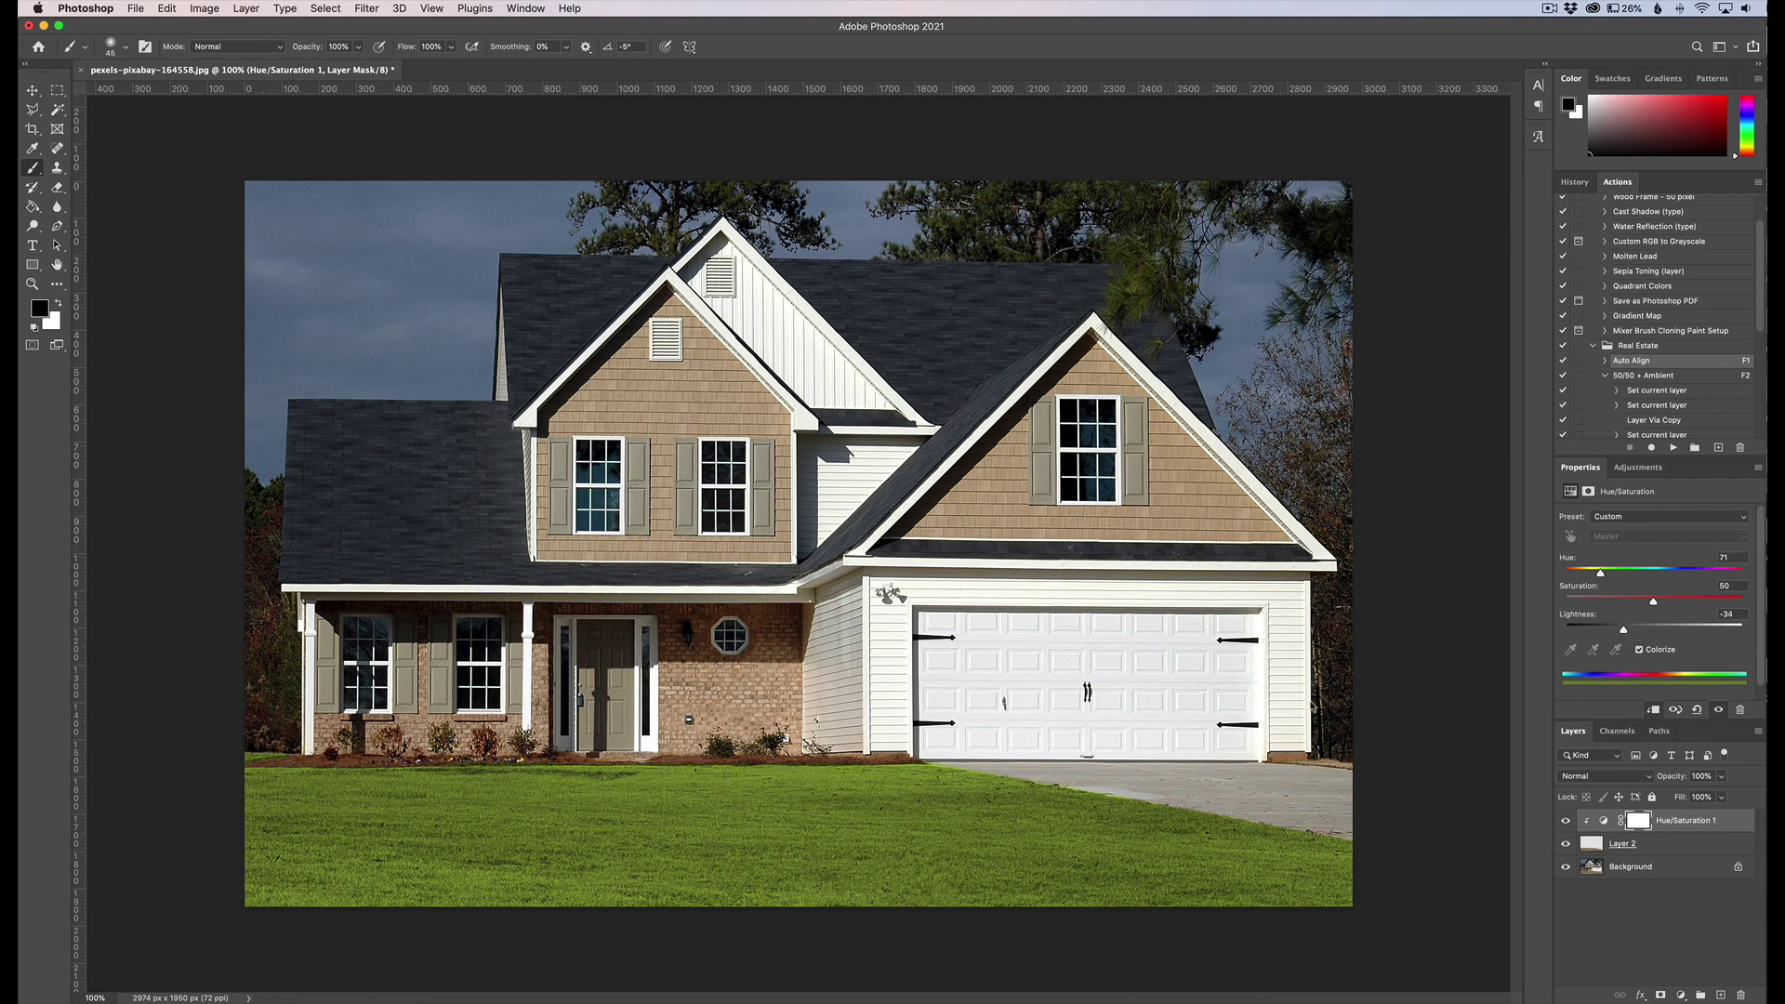
Add a Brightness/Contrast adjustment layer clipped to the lawn layer, with brightness 3 and contrast 24.
click(1681, 995)
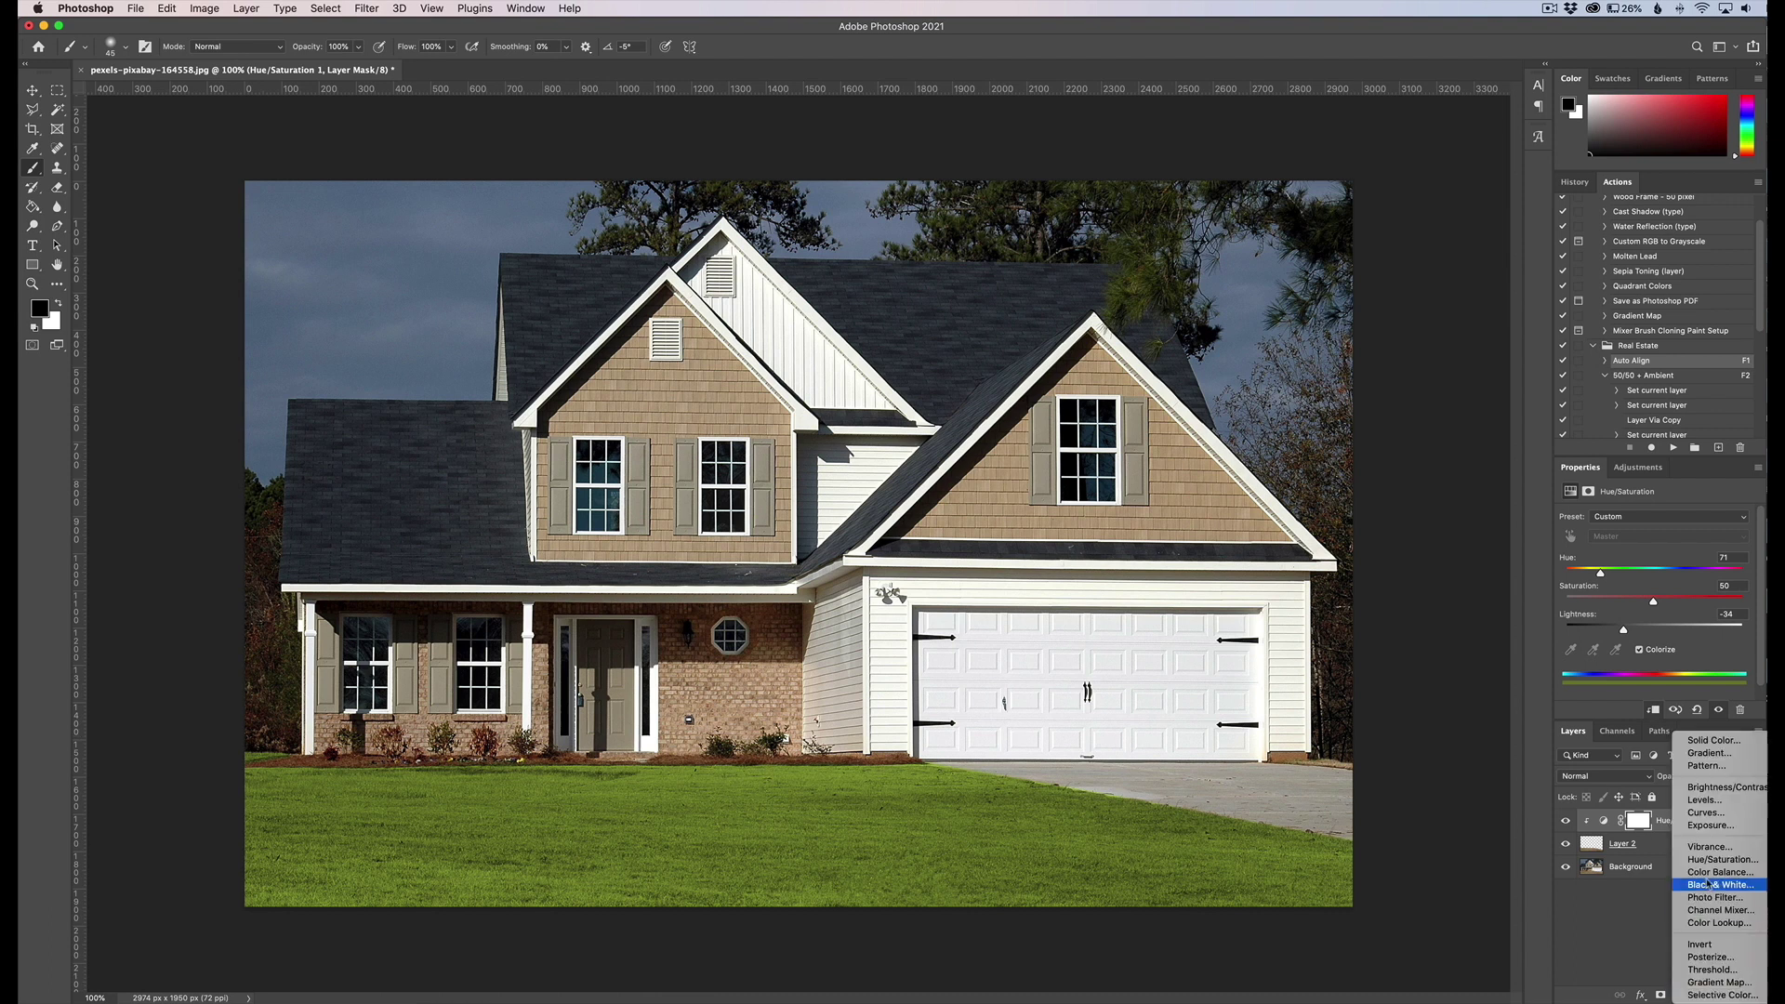
click(1706, 788)
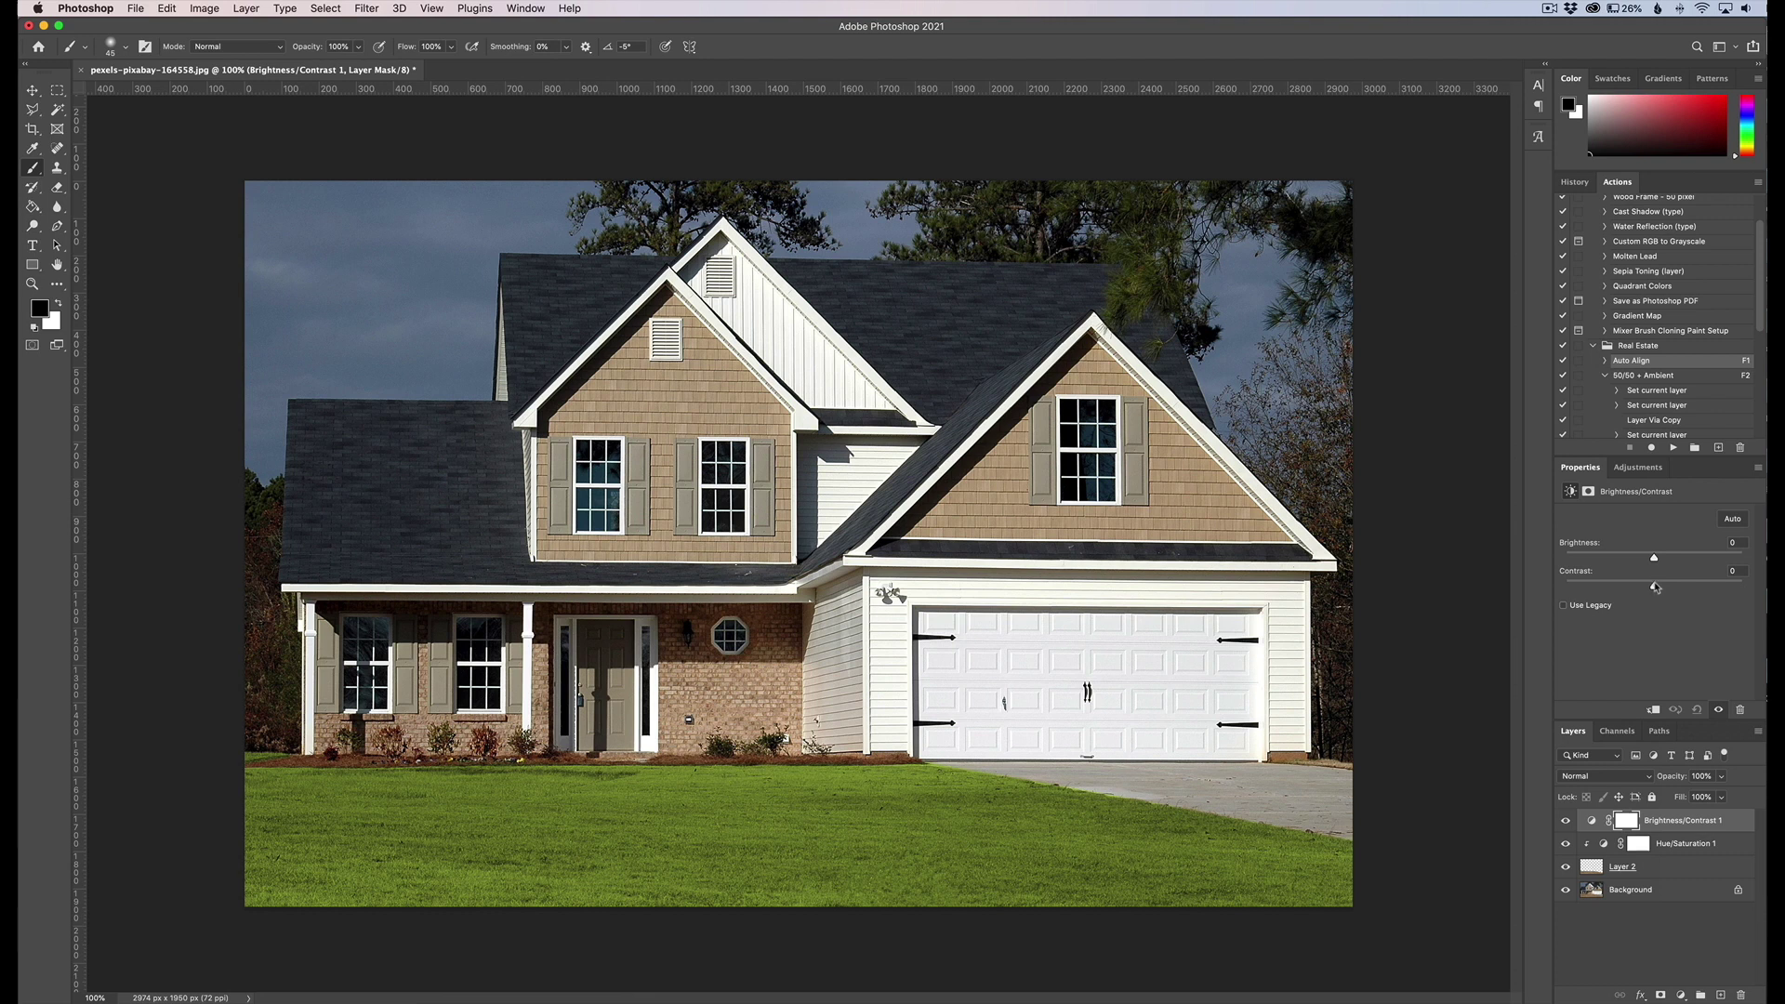
mouse_move(1655, 589)
mouse_down()
mouse_move(1720, 592)
mouse_move(1602, 563)
mouse_move(1642, 561)
mouse_up()
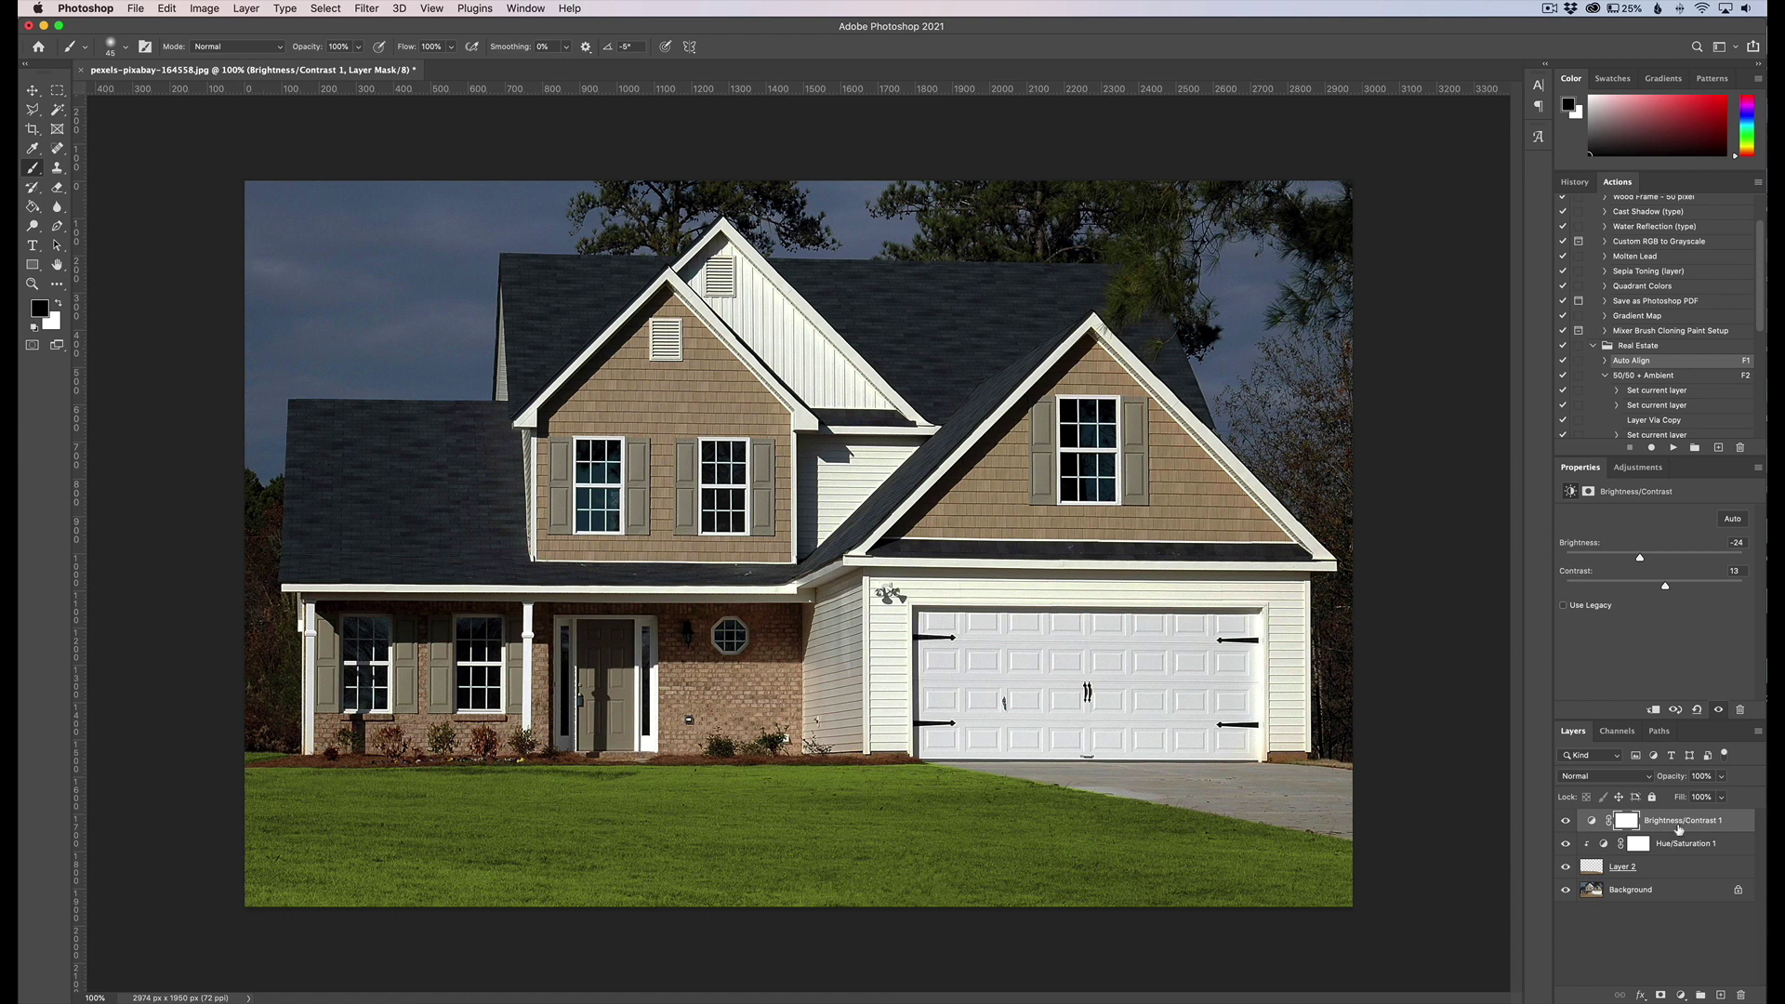
drag(1683, 852, 1671, 830)
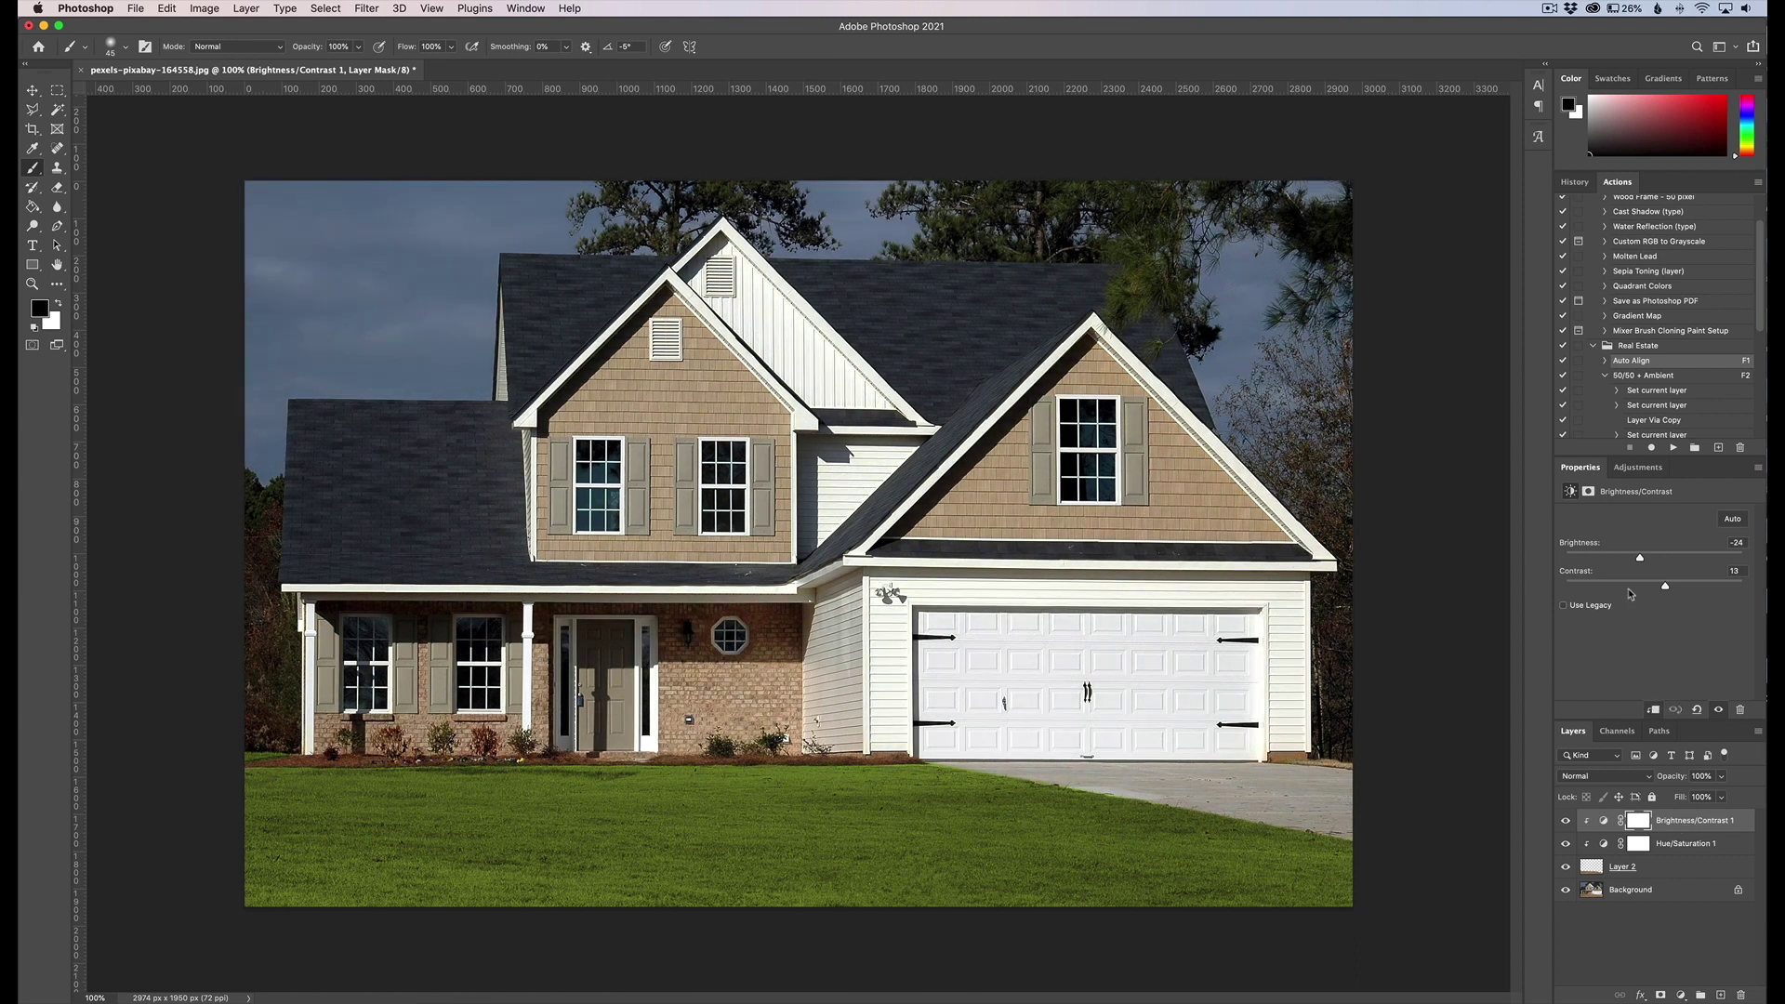
mouse_move(1641, 558)
mouse_down()
mouse_move(1683, 588)
mouse_move(1657, 561)
mouse_up()
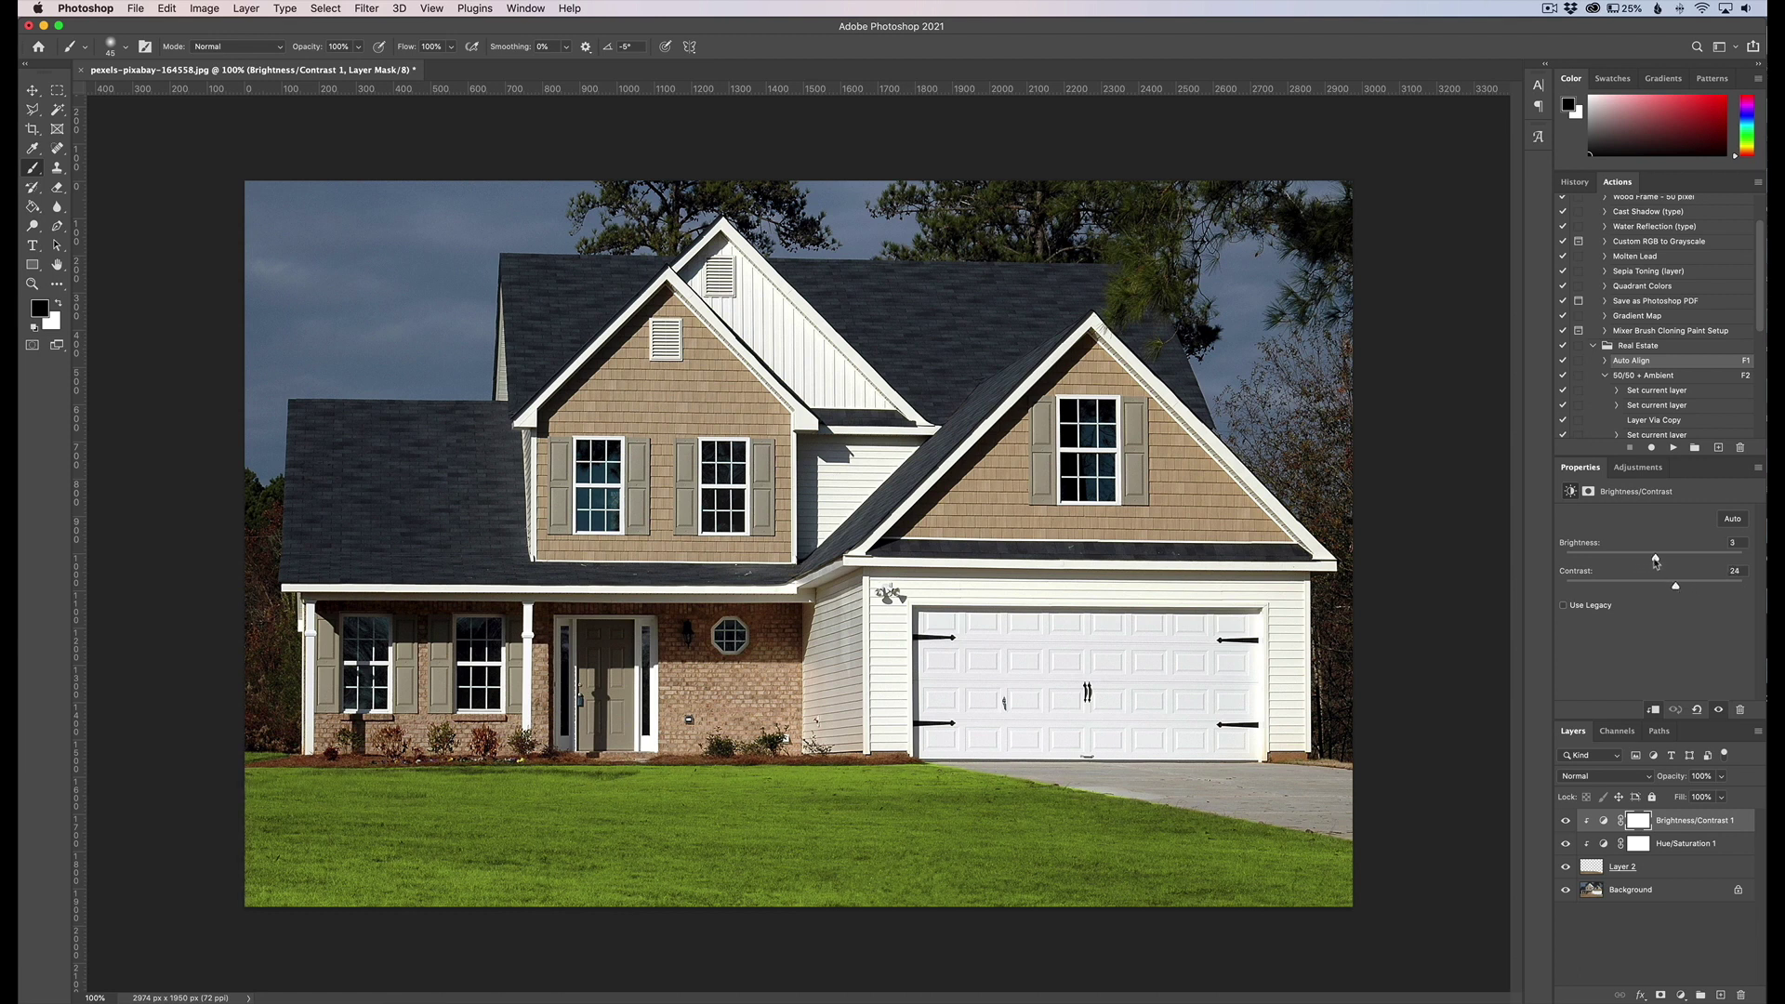
Group the copied lawn layer with its two adjustment layers, and toggle the group's visibility to compare before and after.
shift+click(1664, 873)
key(super+g)
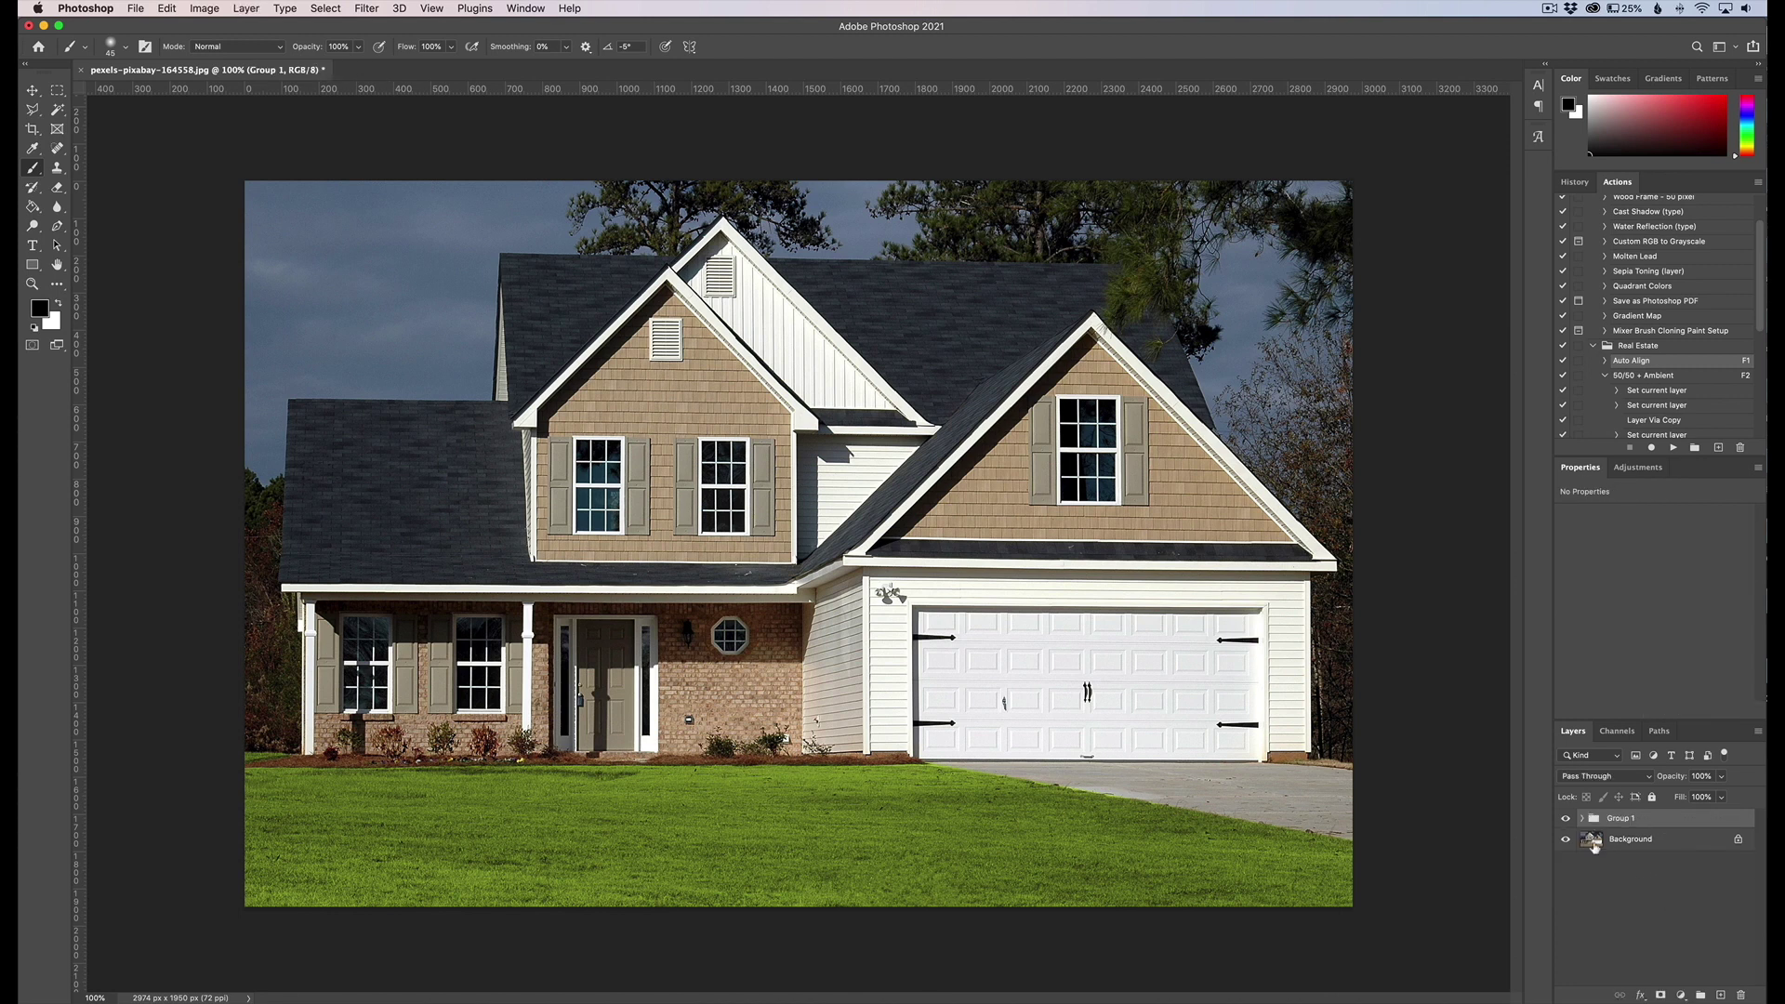
click(1567, 819)
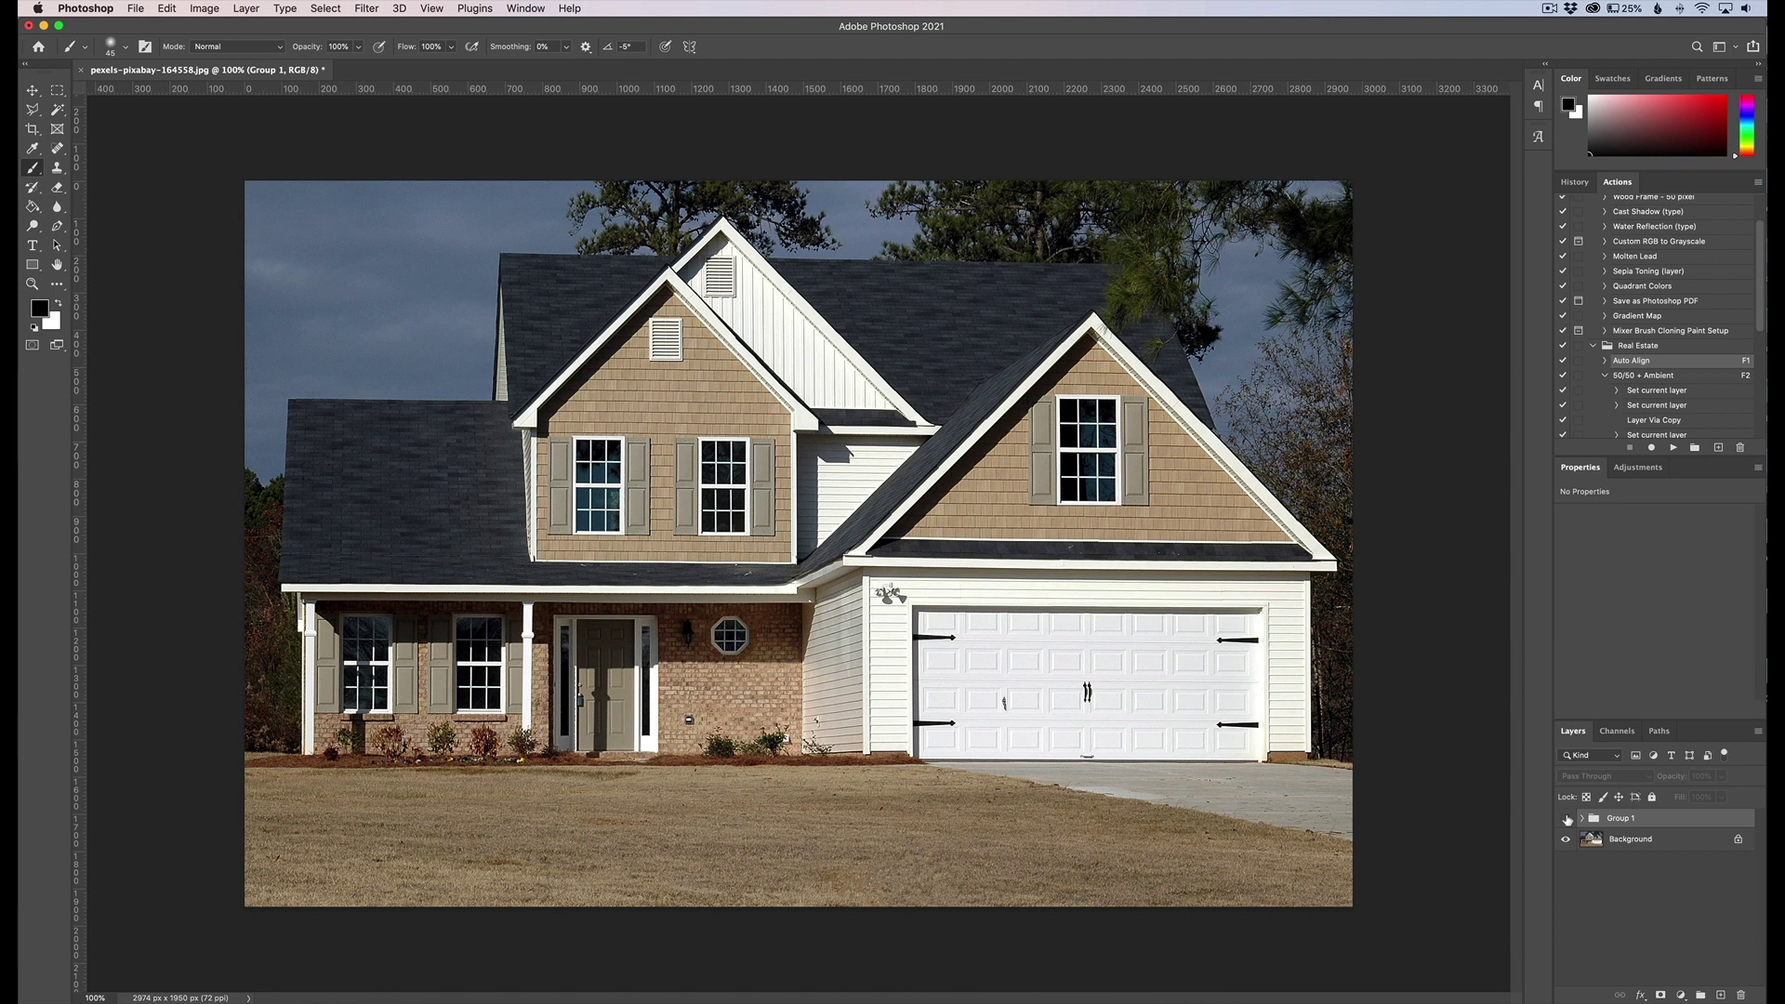
click(1567, 819)
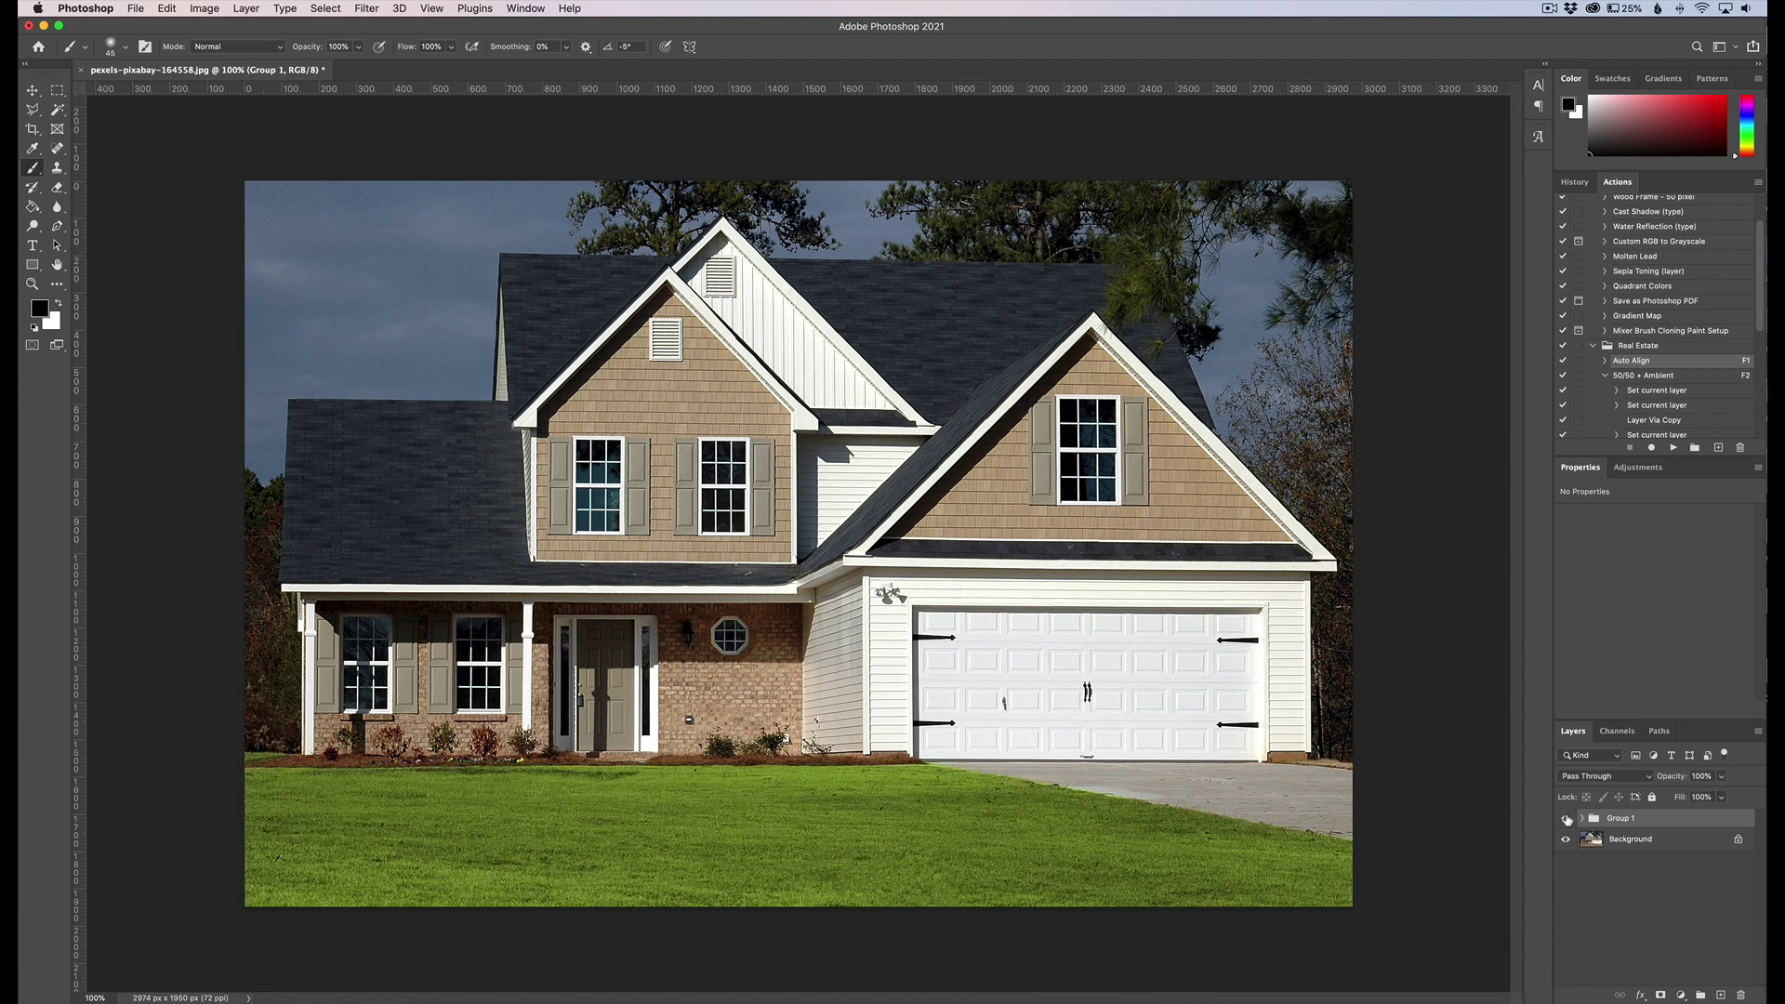